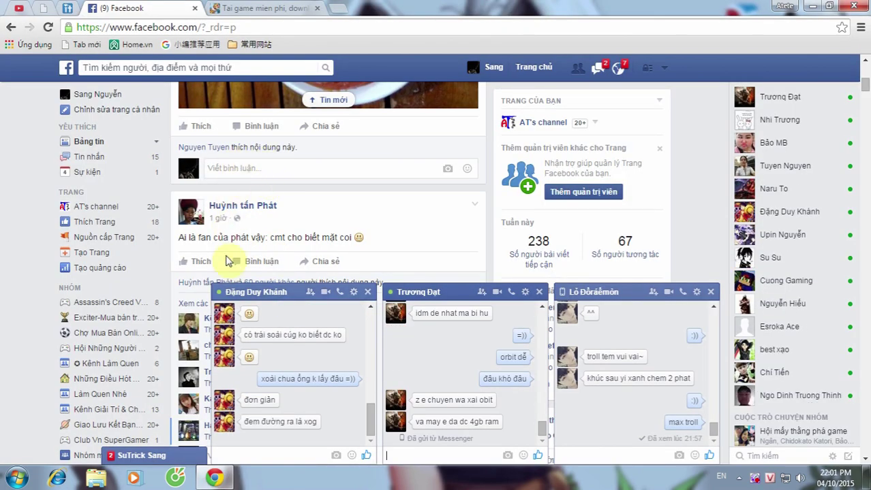
Switch to the taigame.org page and open its login form for signing in by email.
click(259, 8)
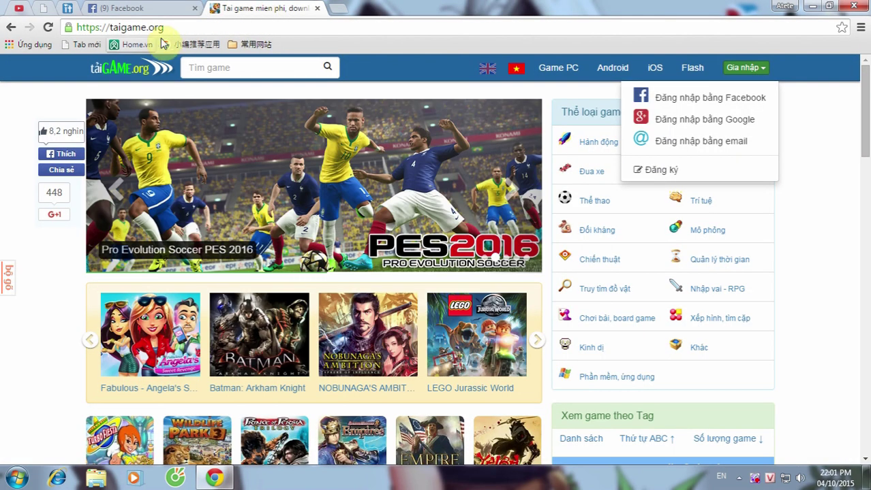
click(192, 27)
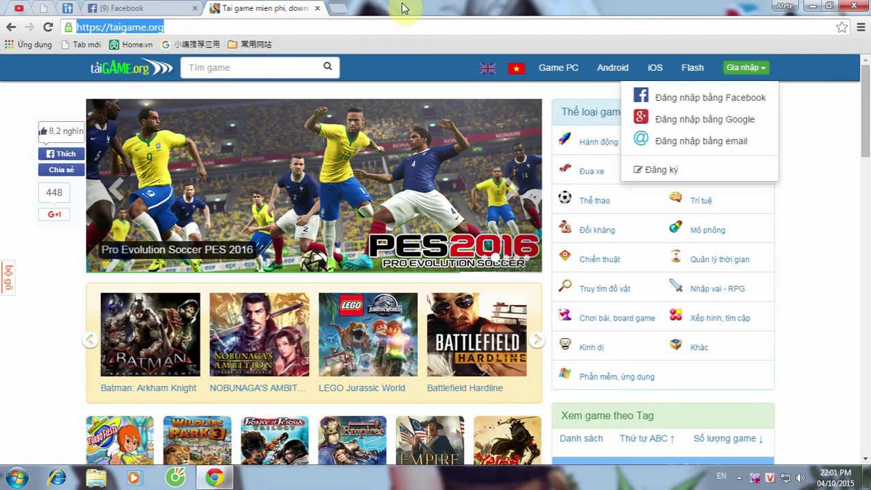
click(382, 30)
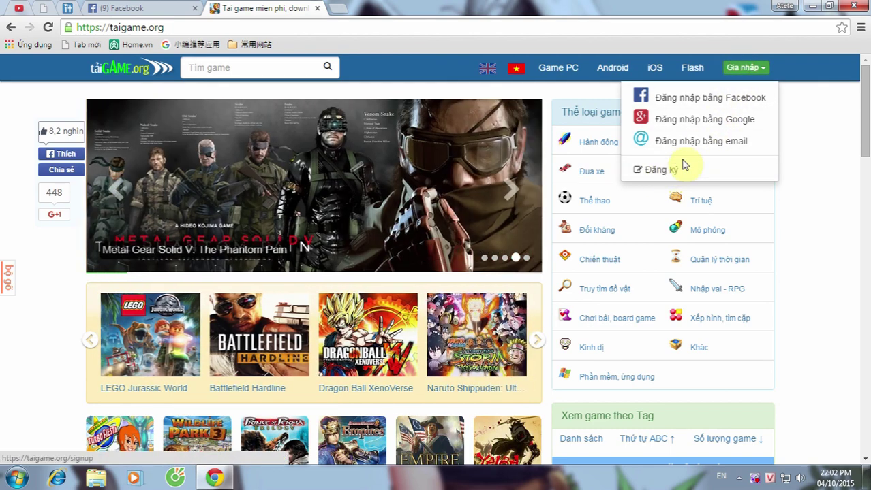
click(698, 143)
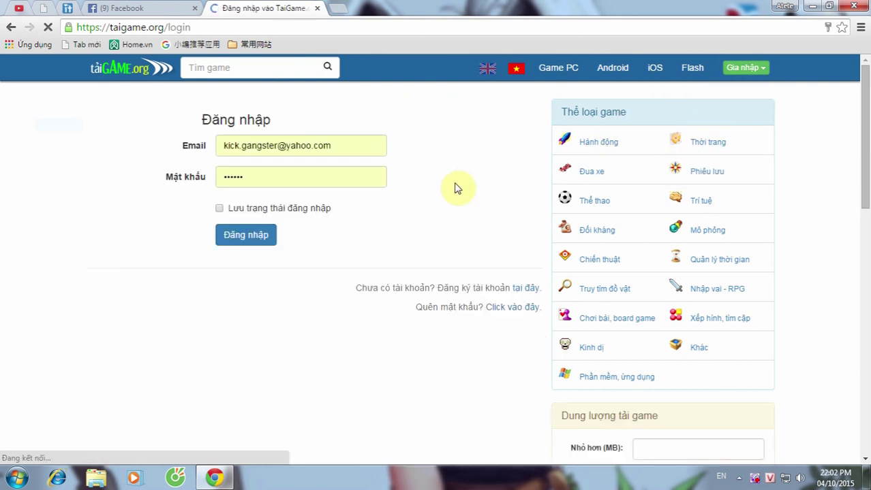
Log in to taigame.org with the prefilled email and password, keeping the login state saved.
click(345, 145)
click(311, 179)
click(217, 209)
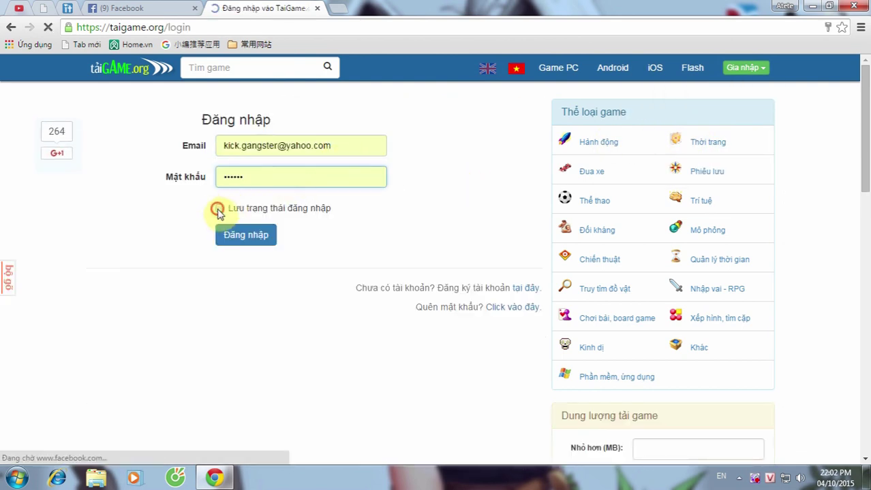
click(233, 235)
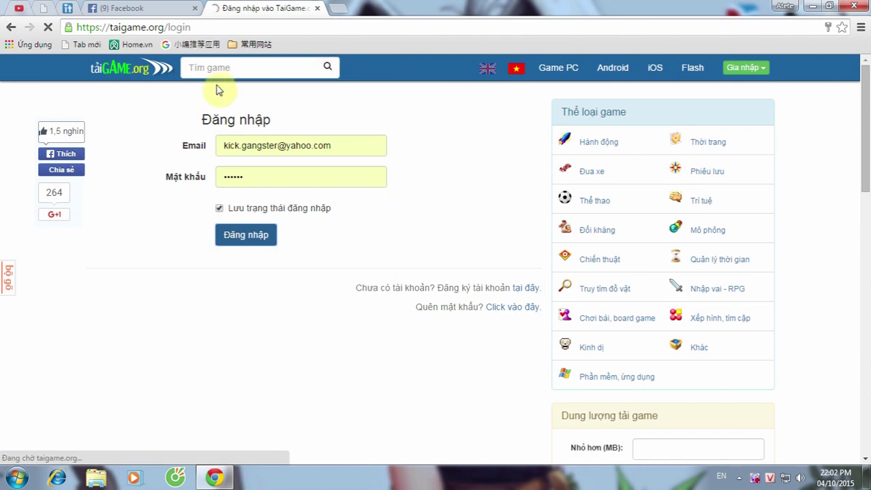
click(127, 9)
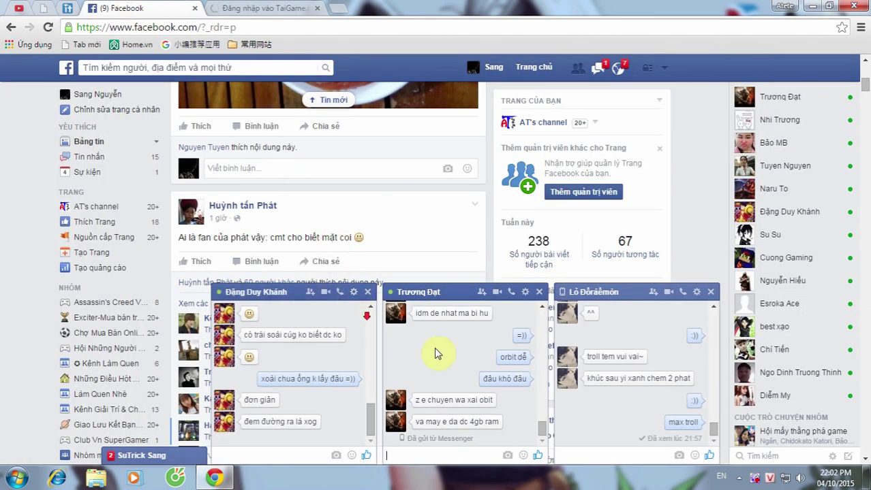
click(273, 8)
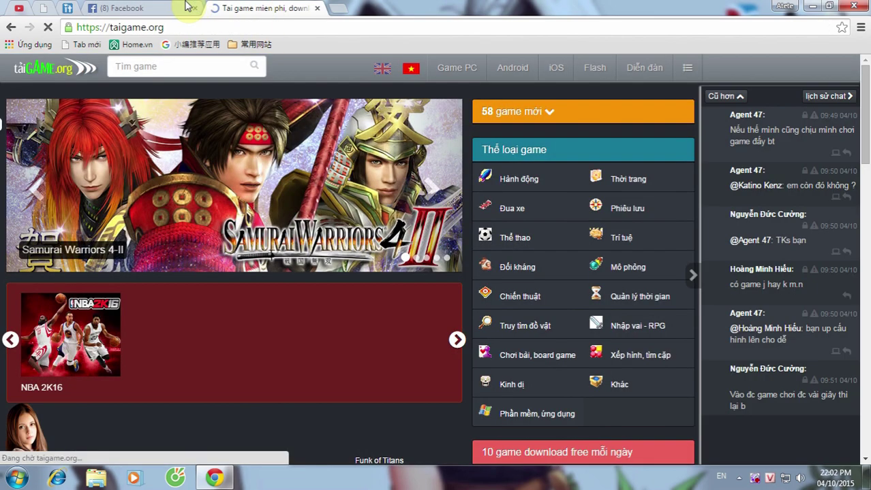
Search the site for "Assassin's" and open the suggested Assassin's Creed 3 game page.
click(215, 70)
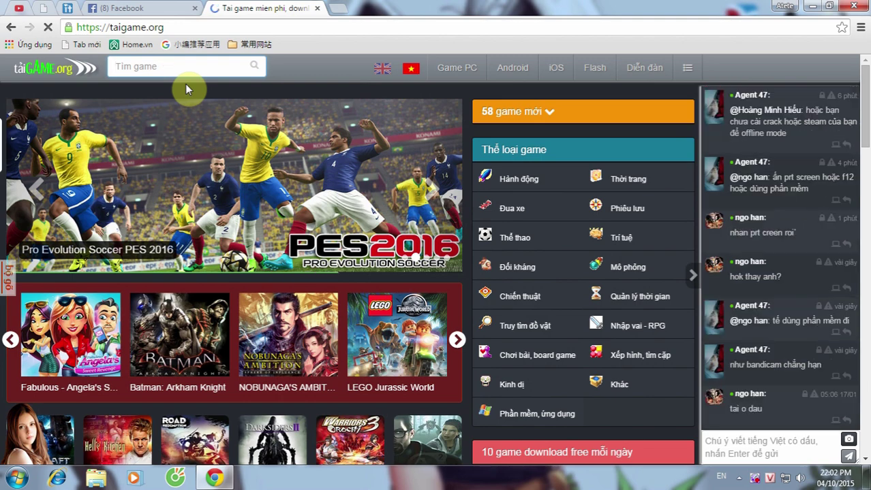
text(Asa)
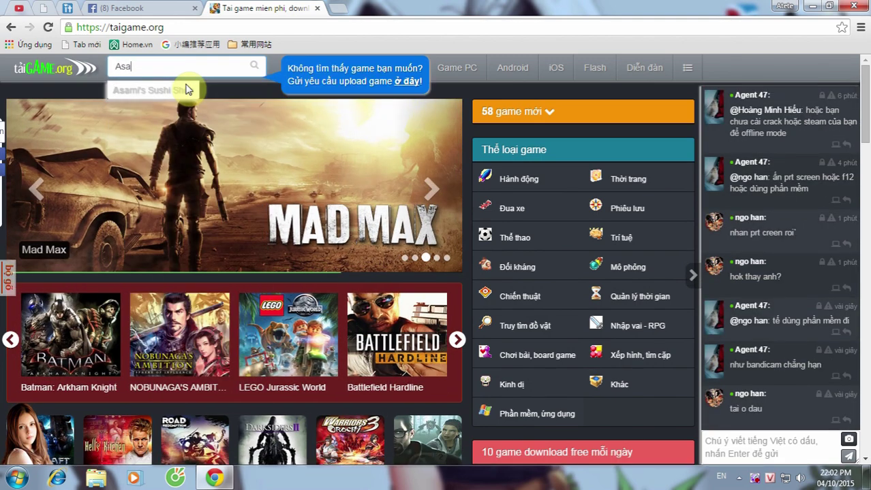
key(BackSpace)
text(s)
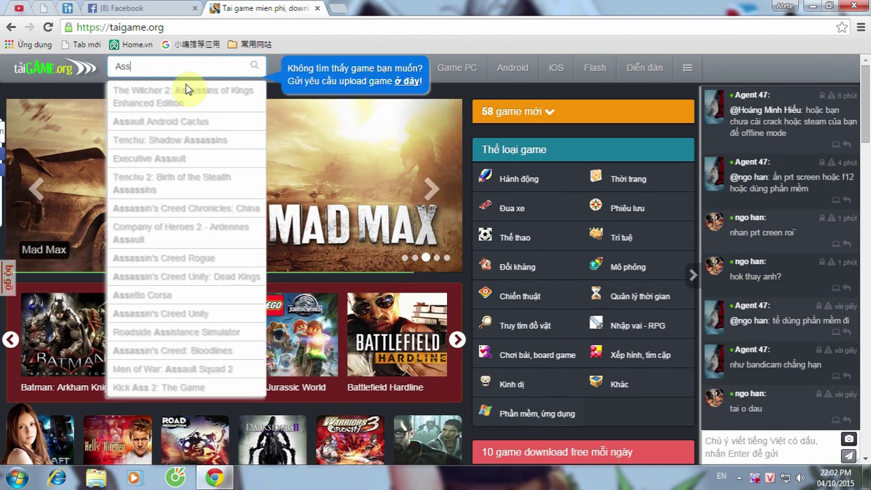
text(assin's)
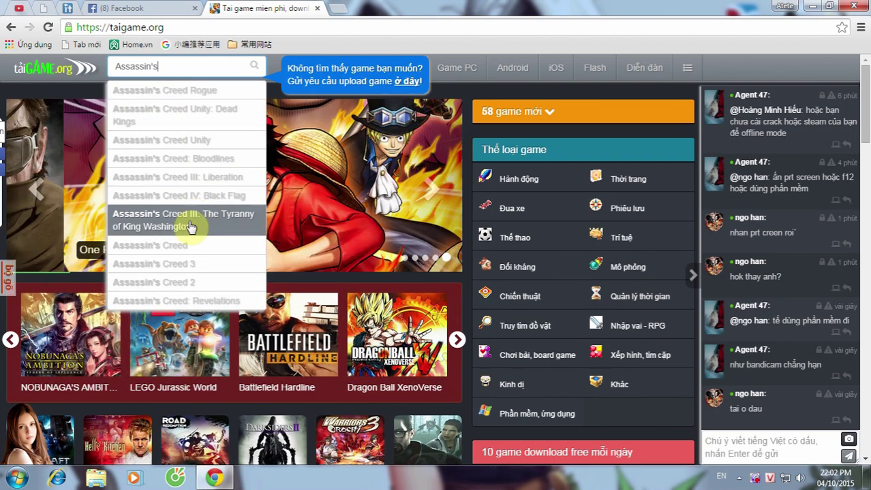
click(166, 268)
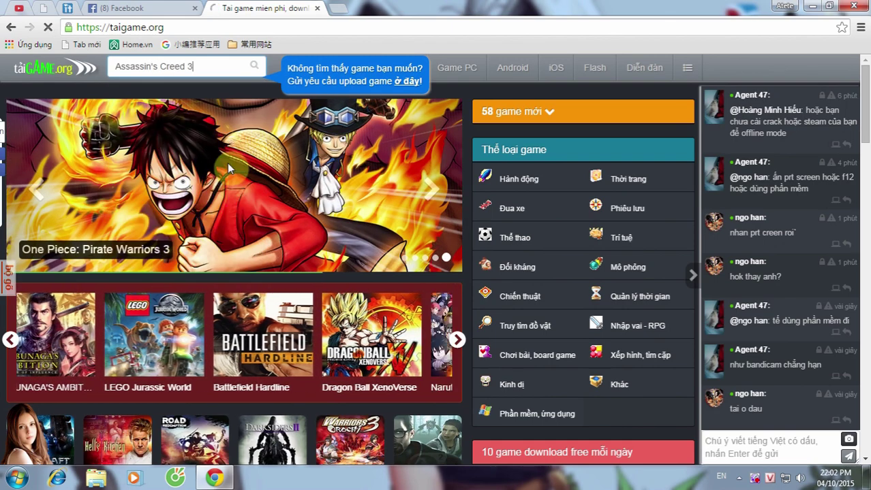
key(Return)
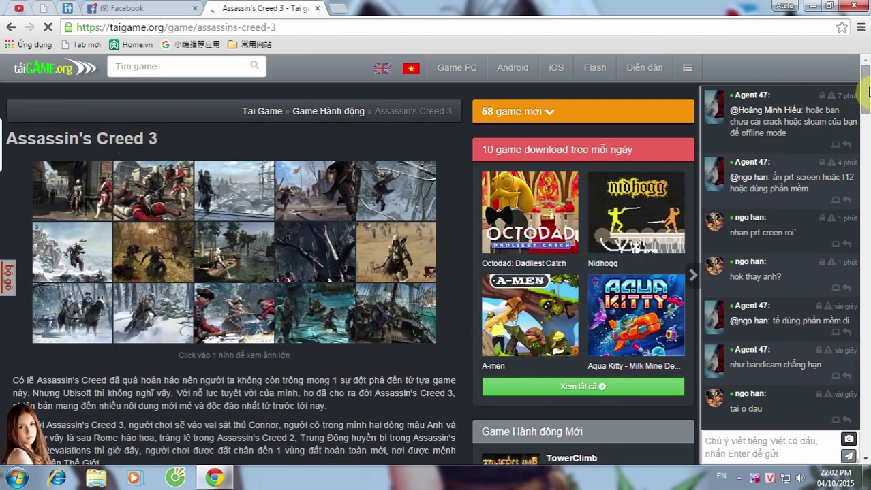
Download the text file with all the Assassin's Creed 3 part links from the game page's download section.
drag(868, 92, 867, 220)
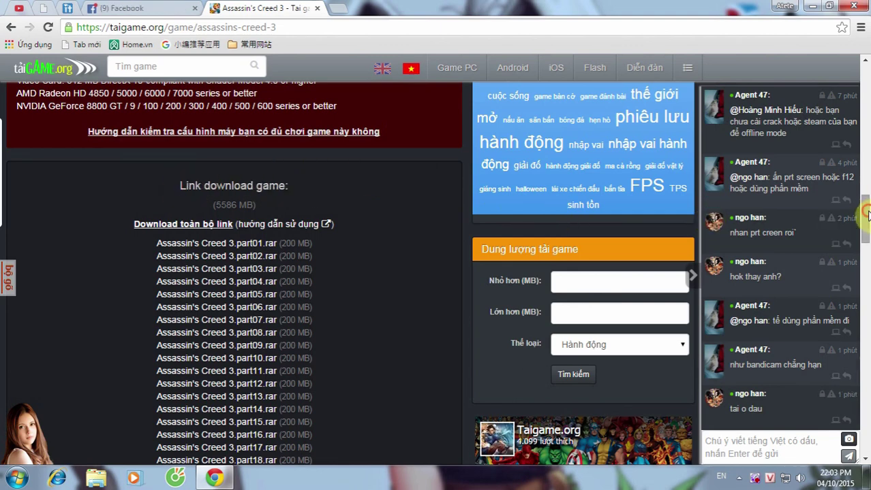
mouse_move(867, 214)
mouse_down()
mouse_move(867, 230)
mouse_move(867, 180)
mouse_move(866, 221)
mouse_up()
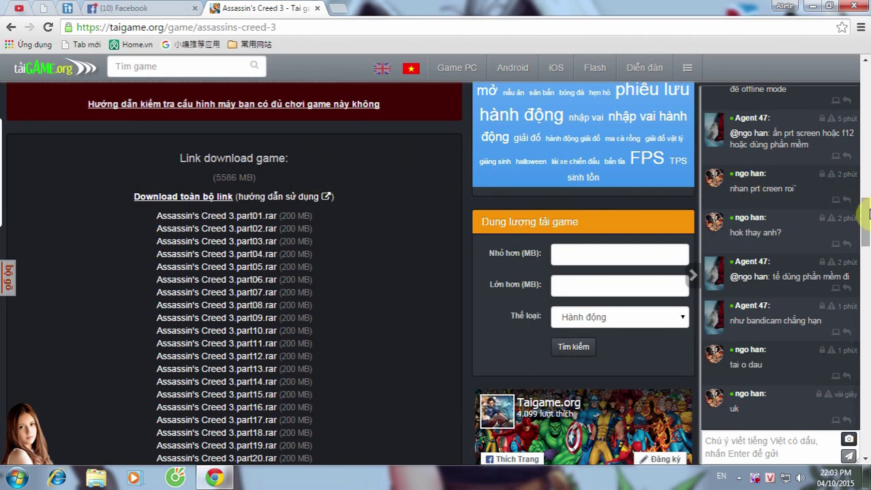
drag(865, 215, 865, 218)
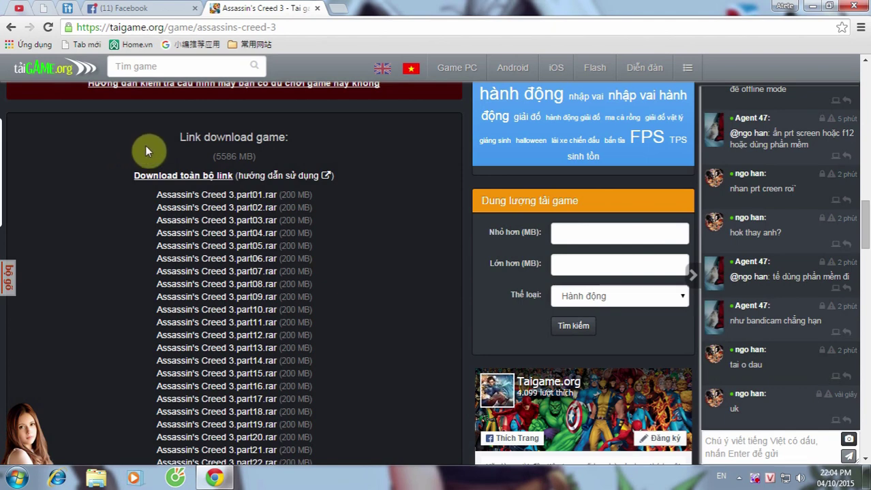
click(185, 178)
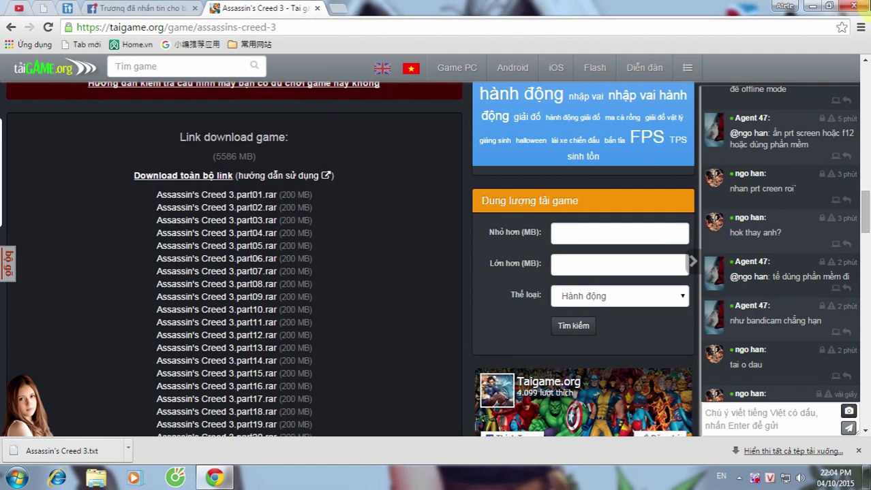
Minimize the browser and launch Internet Download Manager from the desktop, with its window restored to a smaller size.
click(816, 6)
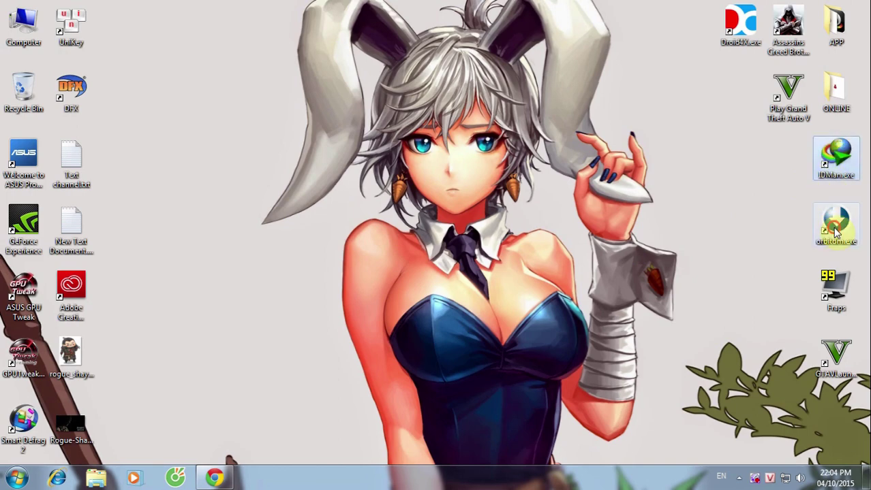
click(838, 169)
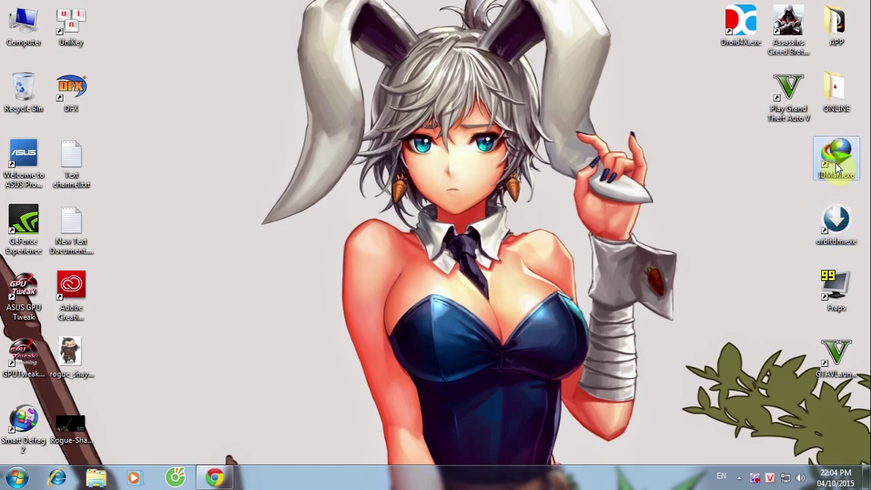
double_click(837, 169)
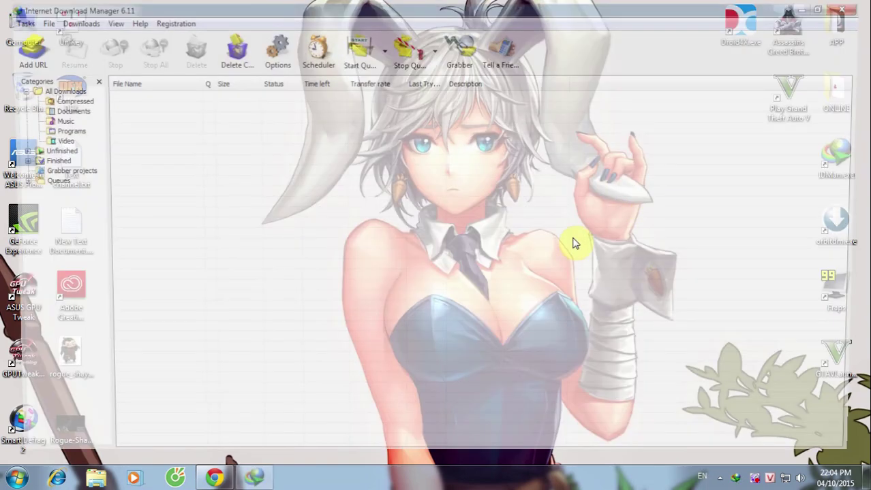
click(831, 6)
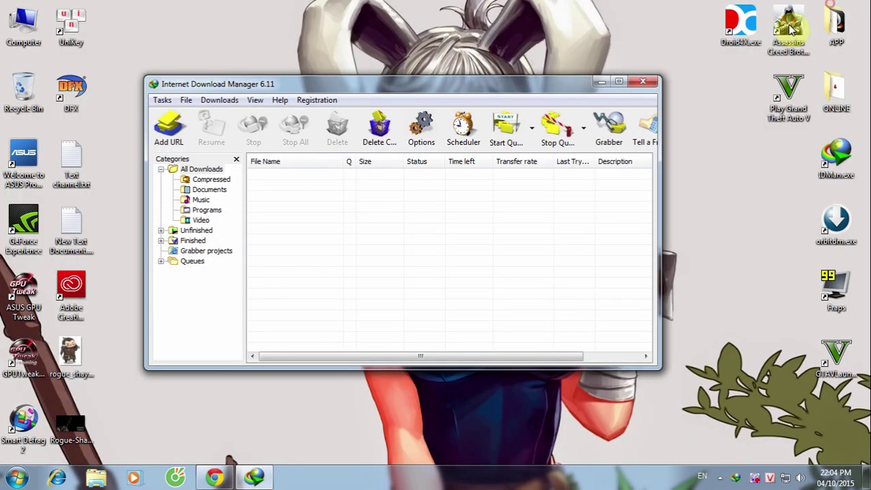
drag(393, 86, 423, 117)
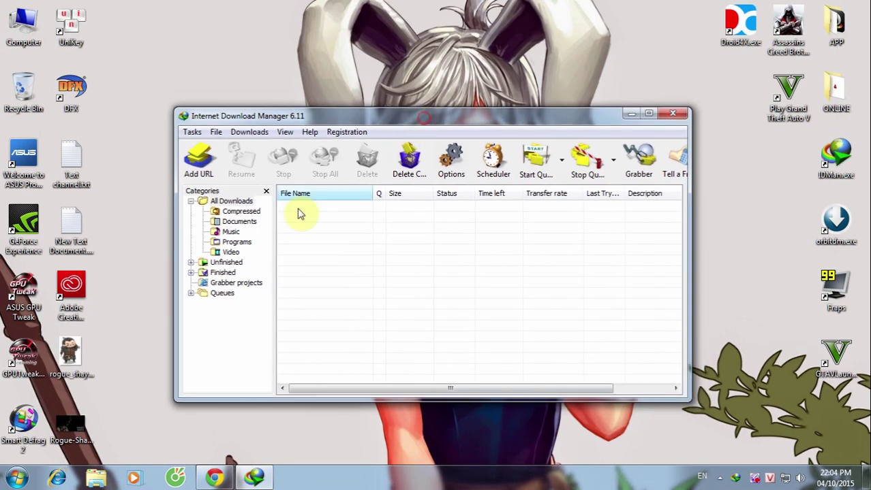
Import the download links from the text file Assassin's Creed 3.txt in the Downloads folder.
click(193, 134)
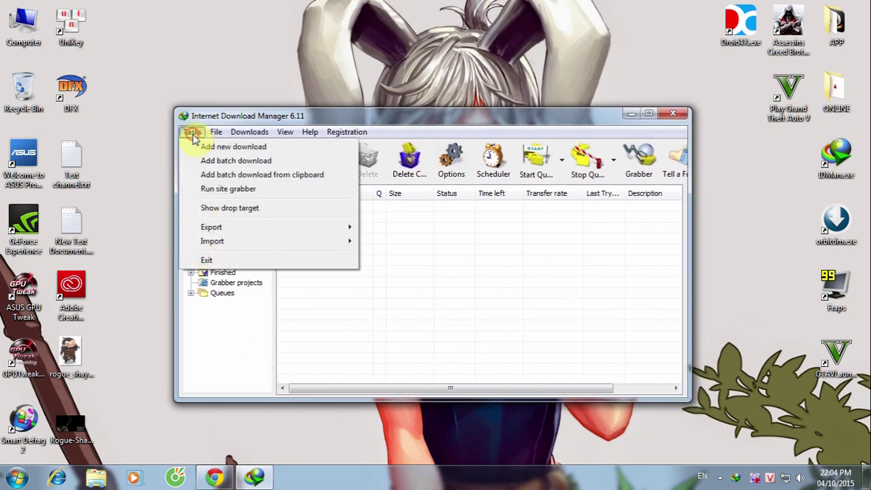
mouse_move(211, 241)
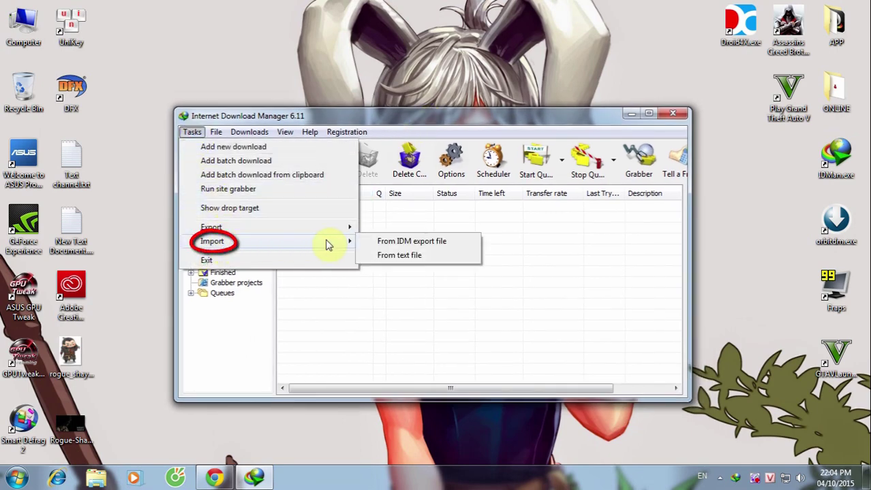
click(429, 259)
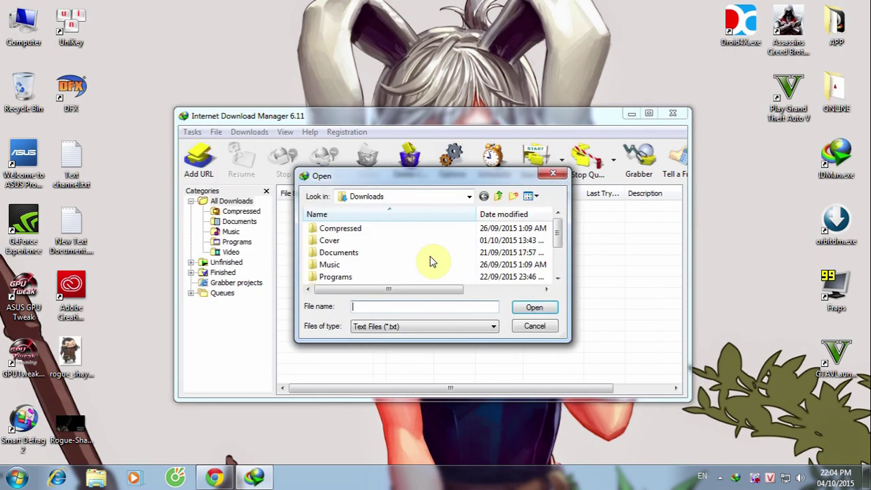
click(469, 198)
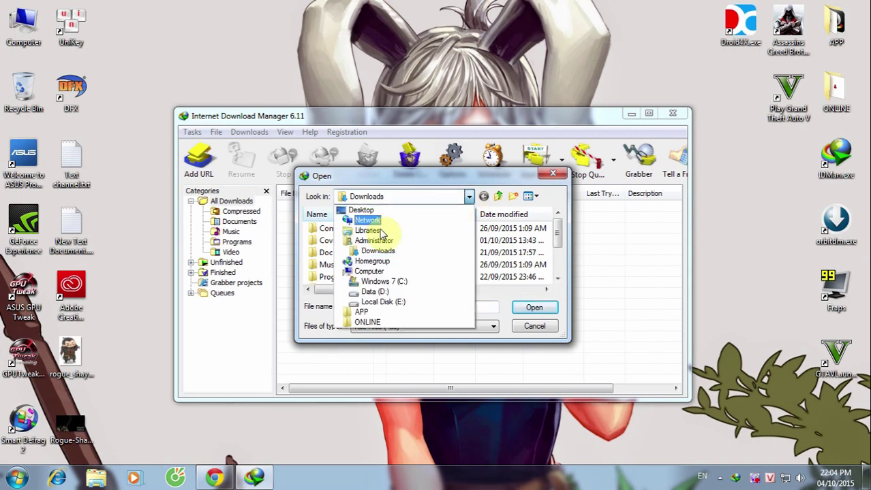
click(381, 252)
drag(559, 237, 561, 276)
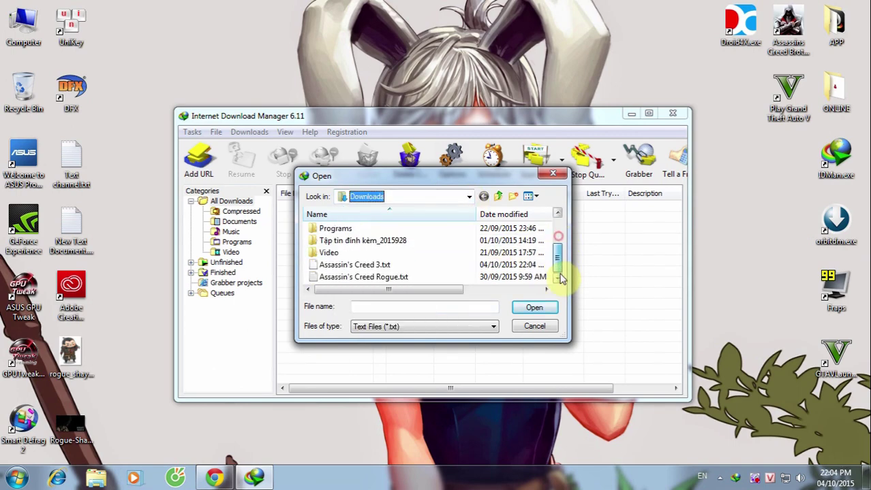
click(374, 266)
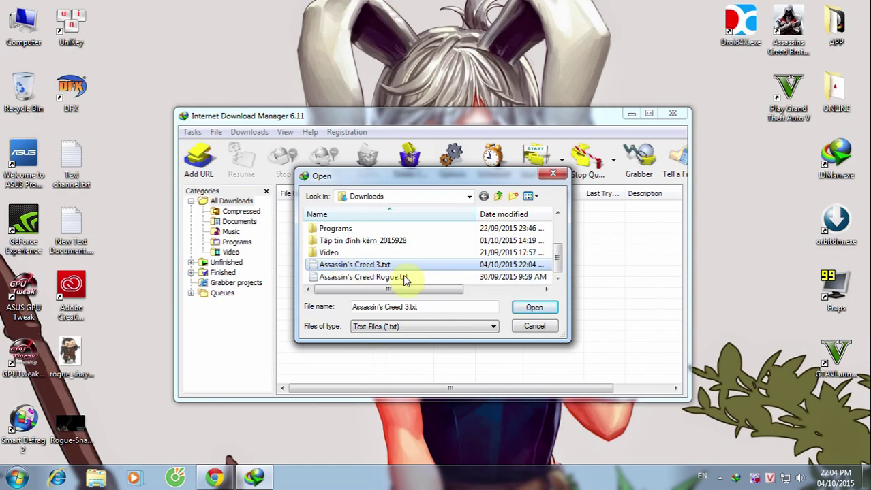
click(534, 309)
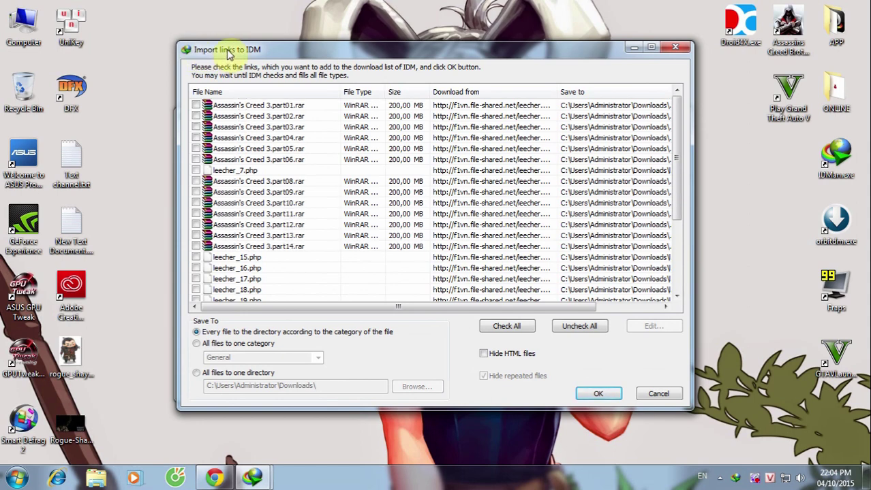
Dismiss the Facebook notification and check all the Assassin's Creed 3 links in the import list.
drag(317, 55, 310, 56)
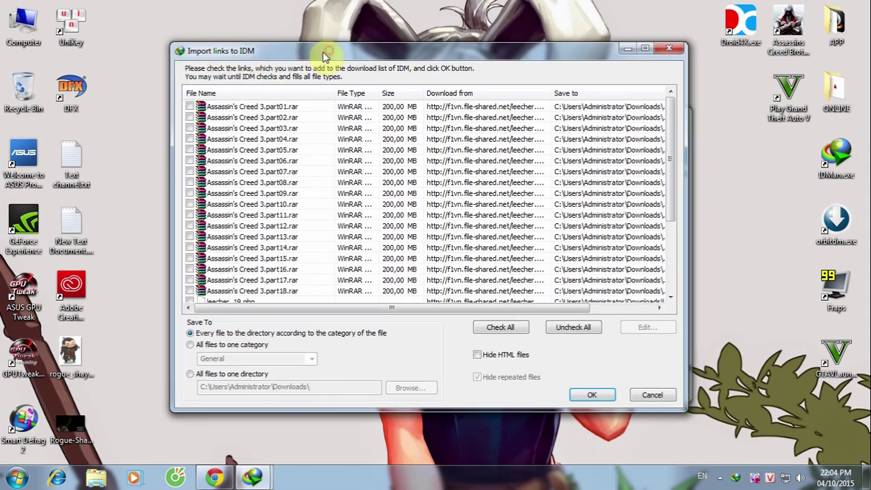
drag(676, 141, 852, 384)
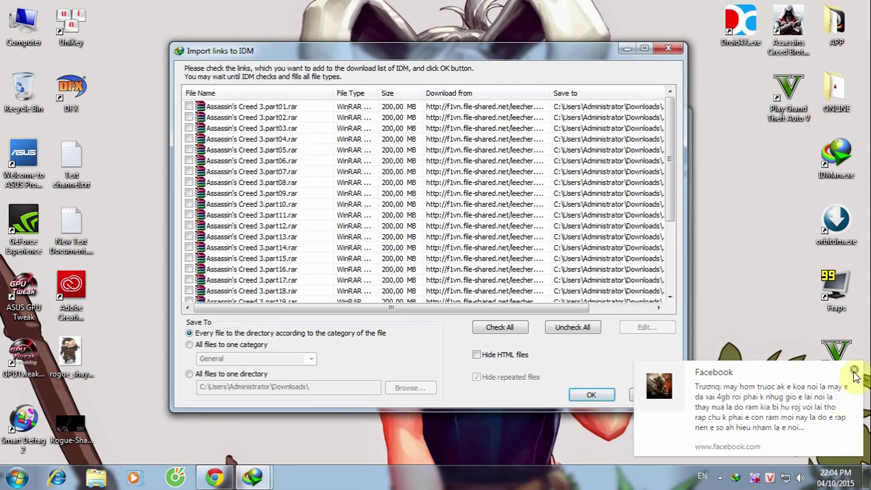
click(853, 370)
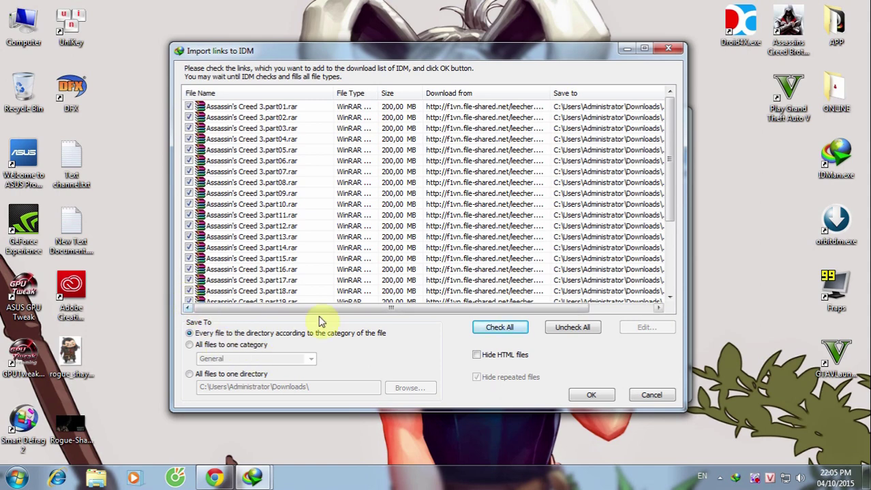
drag(669, 150, 675, 271)
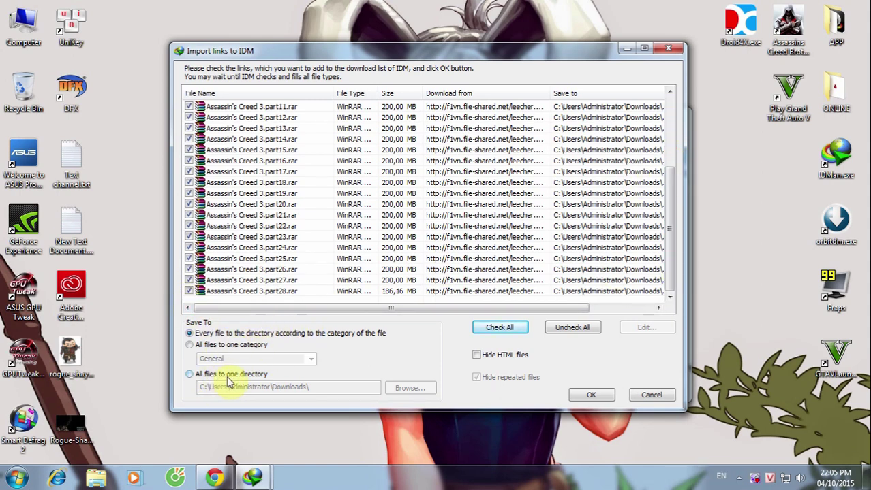
Set all imported files to save to one directory, E:\Downloads\Games\Assassin's Creed 3.
click(190, 375)
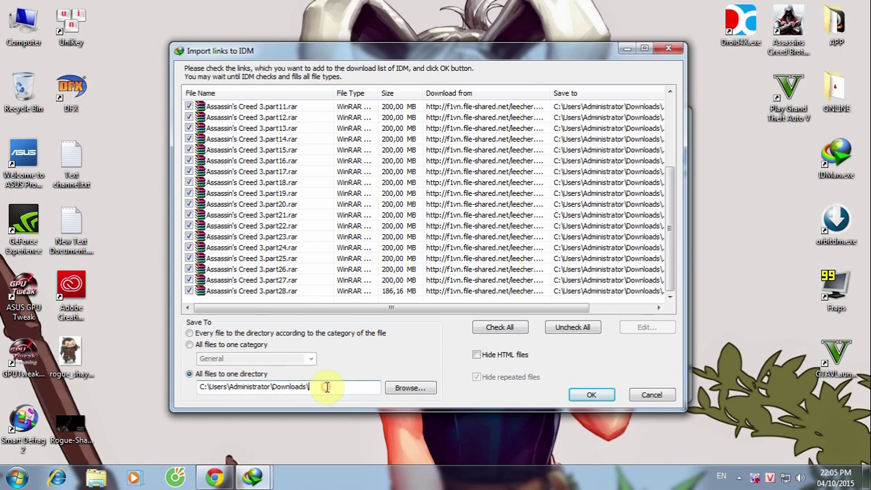
click(411, 389)
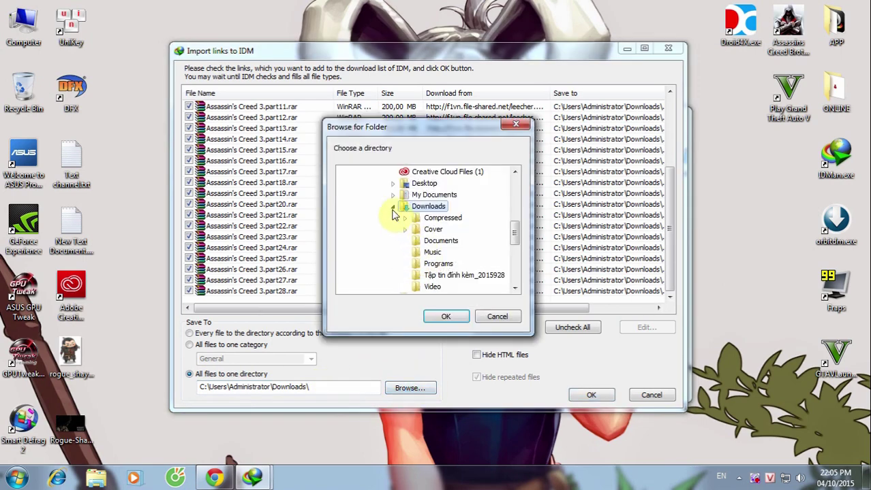
click(392, 205)
scroll(515, 246, down, 3)
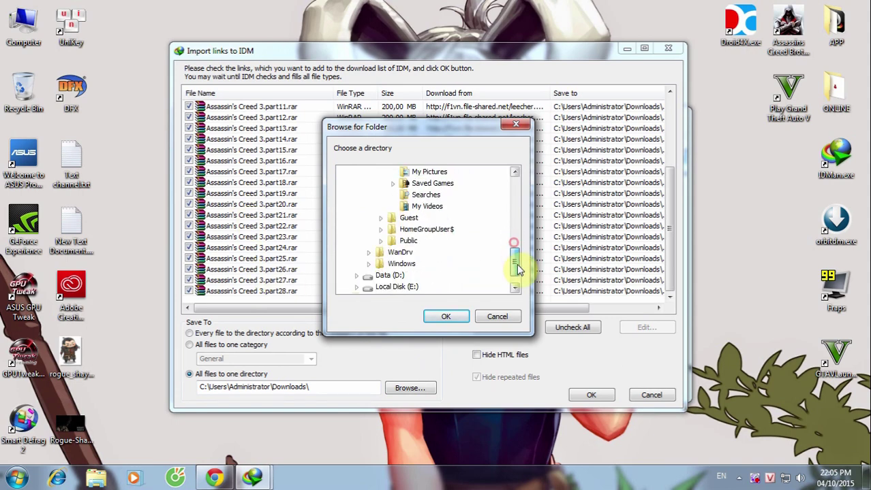
click(355, 264)
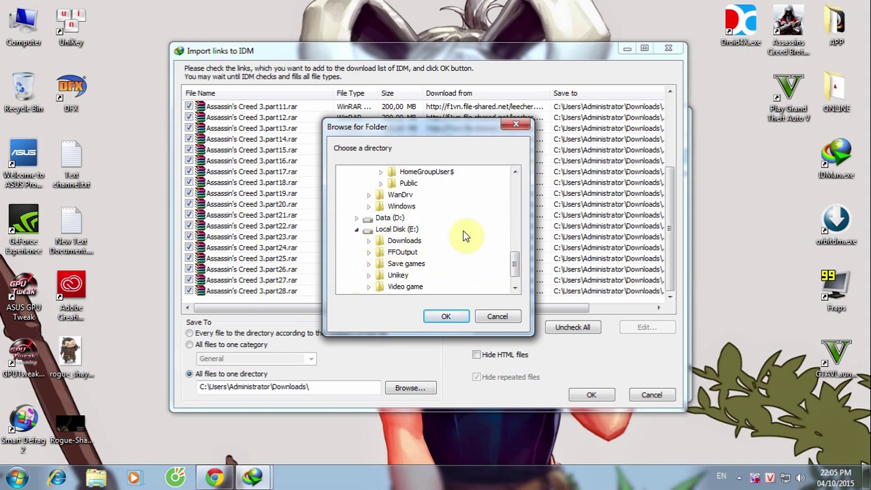
scroll(510, 266, down, 1)
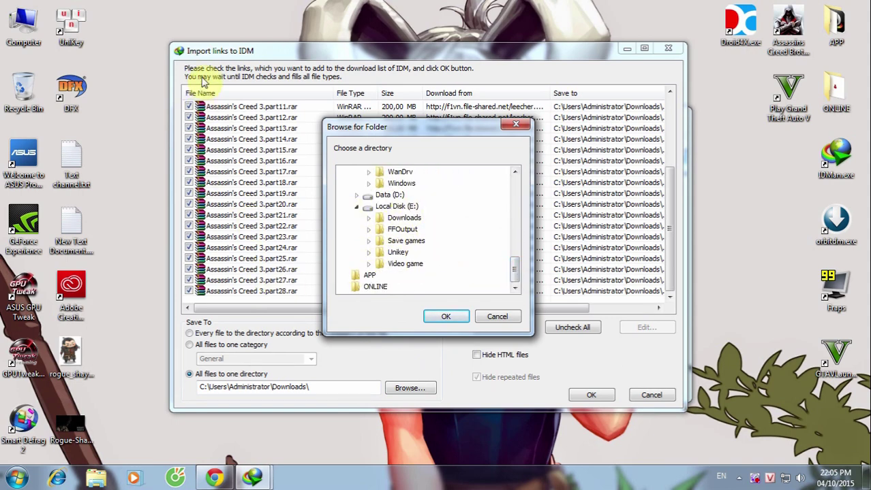
click(369, 218)
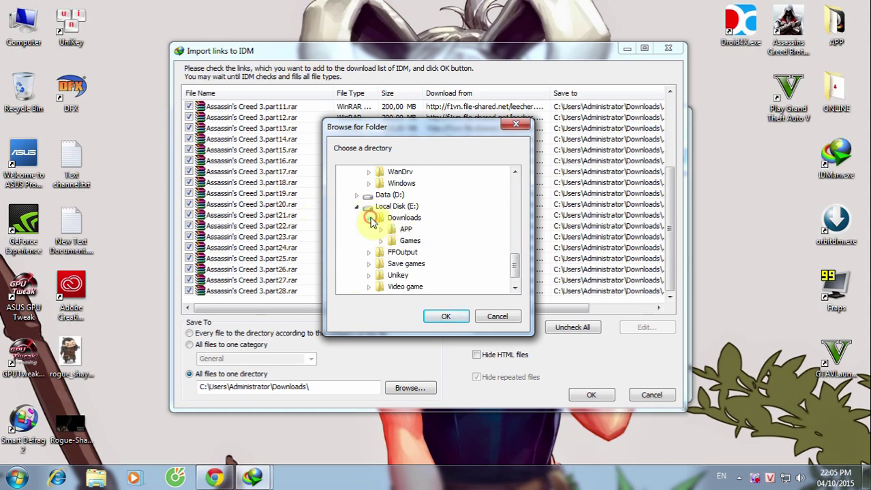
click(381, 241)
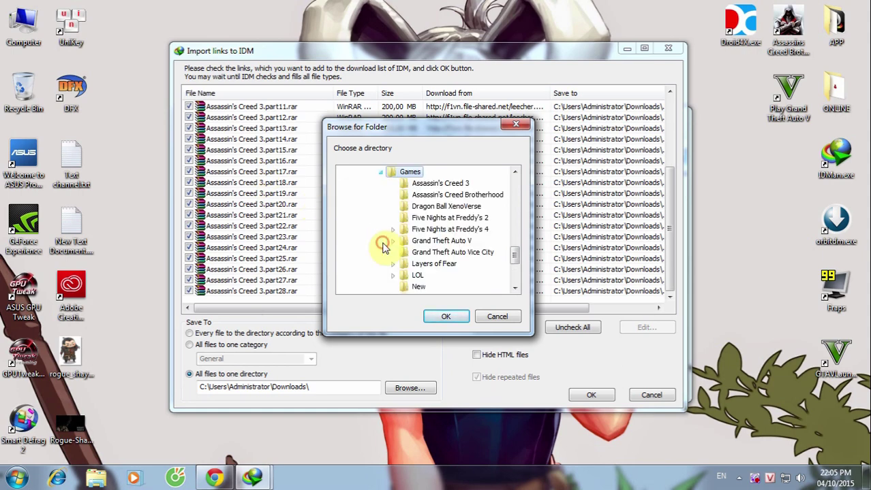
click(434, 185)
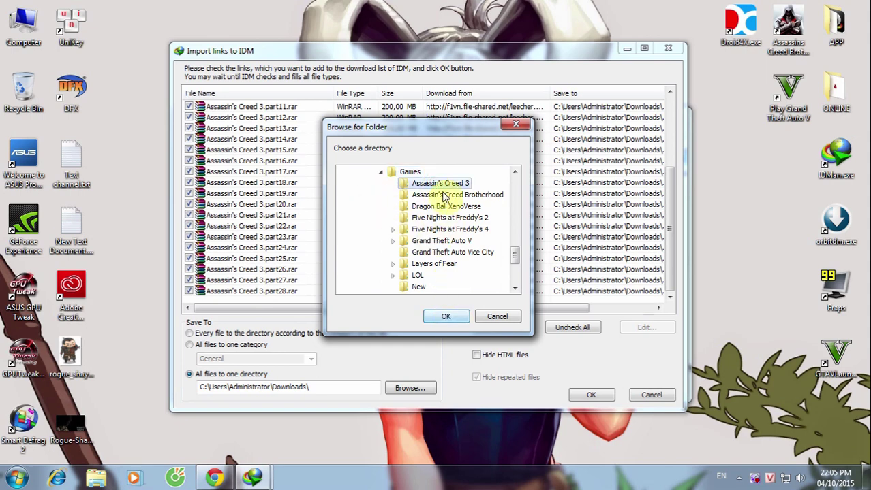
click(455, 320)
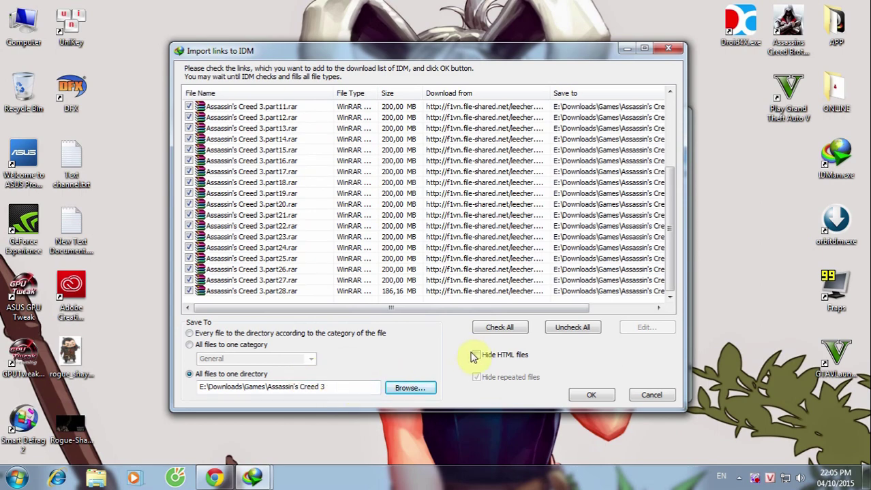
Add the checked links to the Main download queue and start that queue.
click(591, 396)
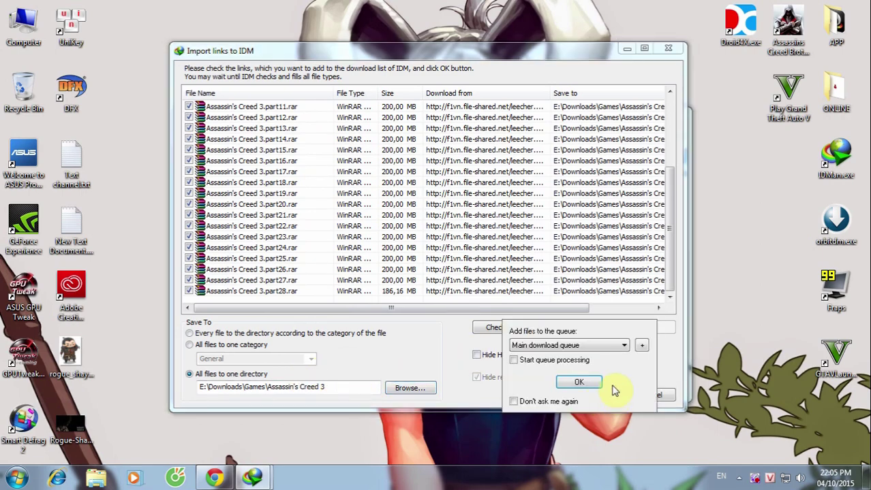
click(579, 384)
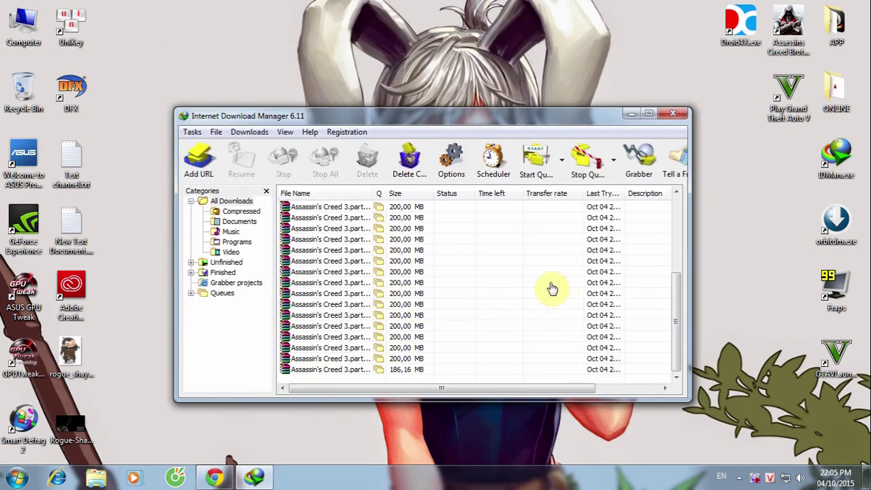
drag(679, 335, 687, 248)
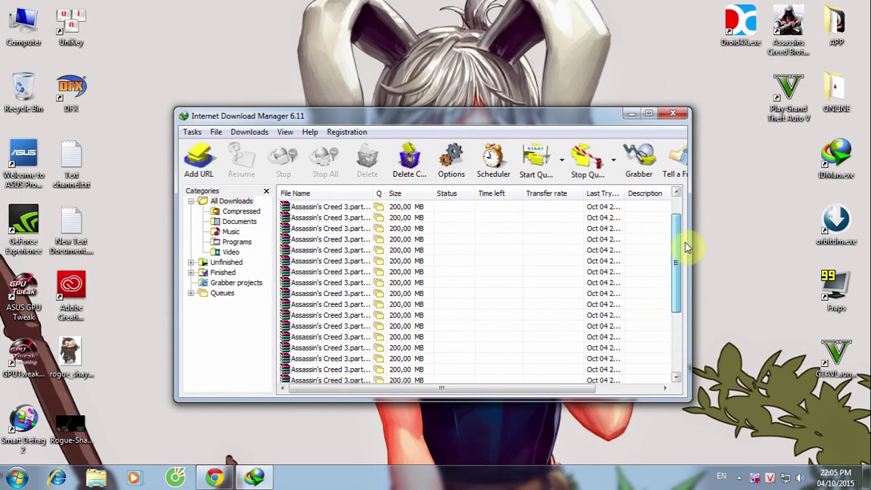
click(535, 159)
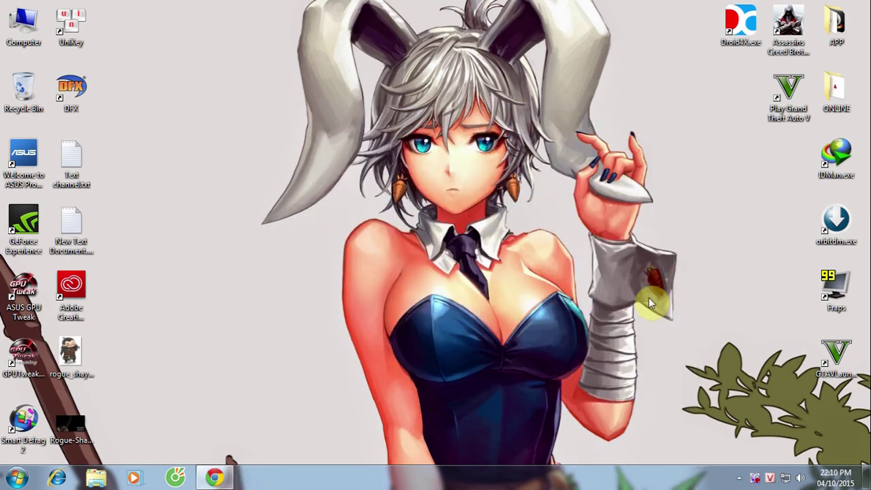
Launch the Orbit download manager from the desktop and bring up its main window.
click(836, 221)
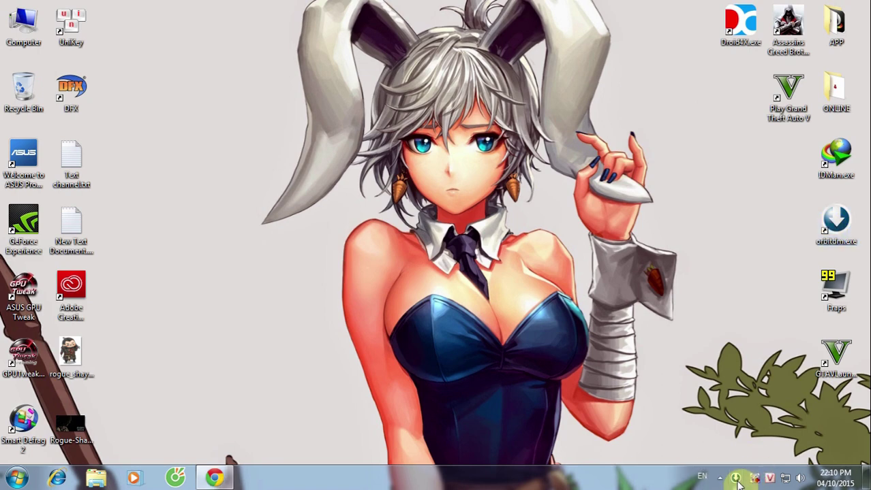
click(736, 479)
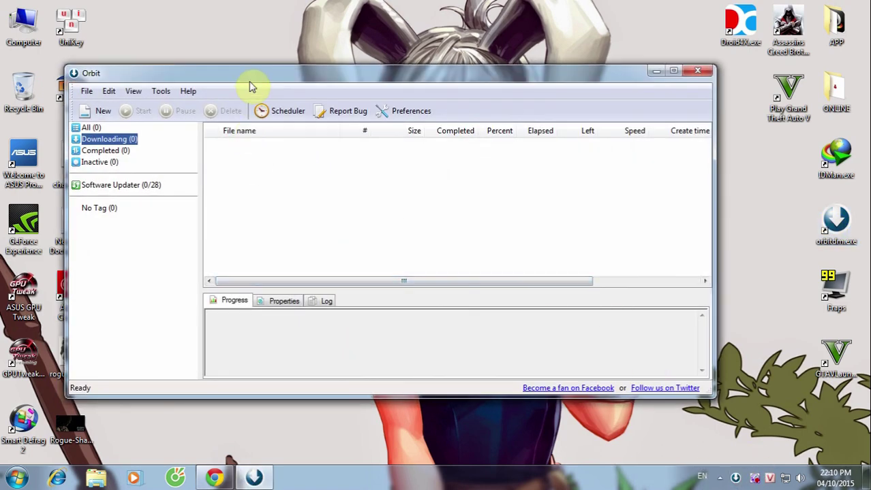
drag(250, 80, 260, 80)
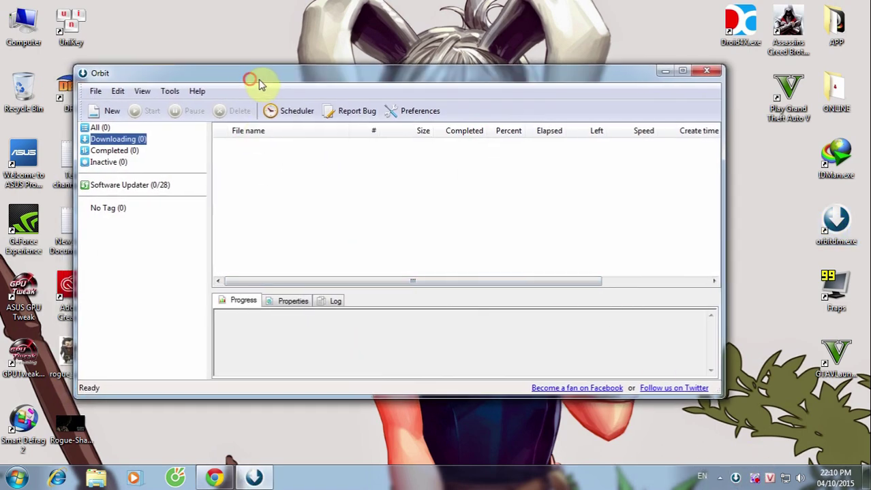
Import a list of downloads of type TXT from Assassin's Creed 3.txt in the Downloads folder.
click(97, 94)
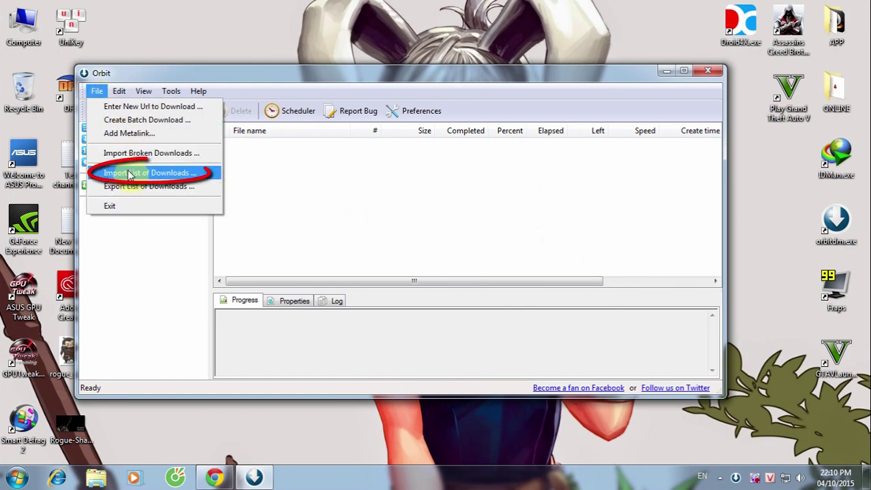
click(183, 174)
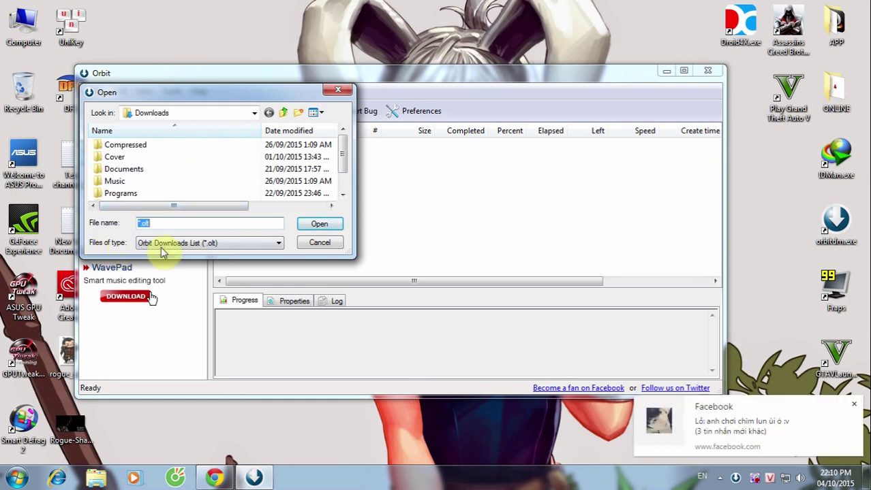
click(257, 248)
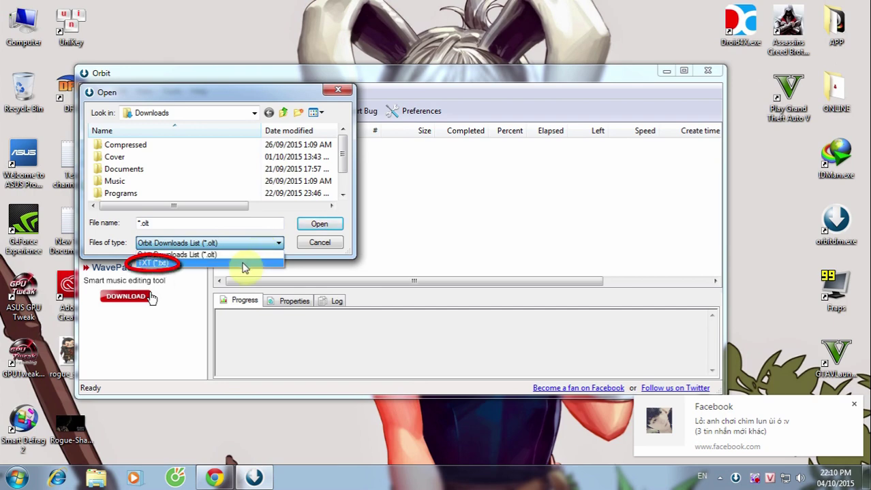
click(243, 263)
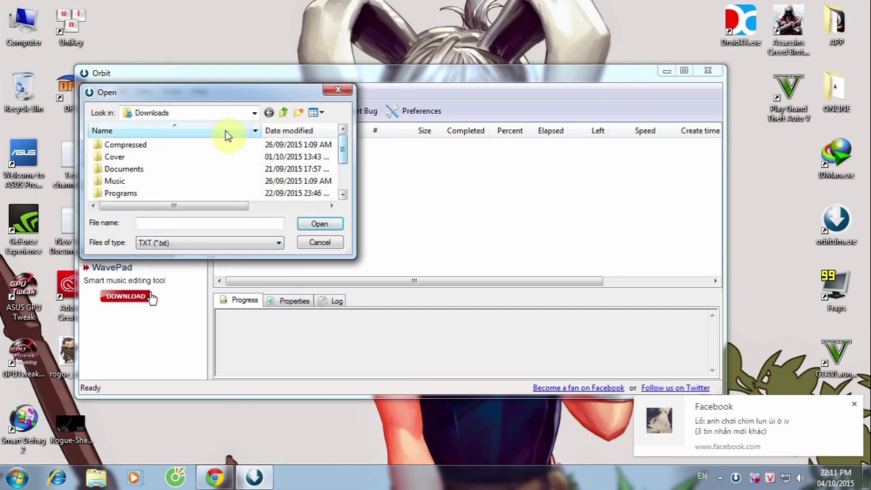
click(254, 113)
click(181, 175)
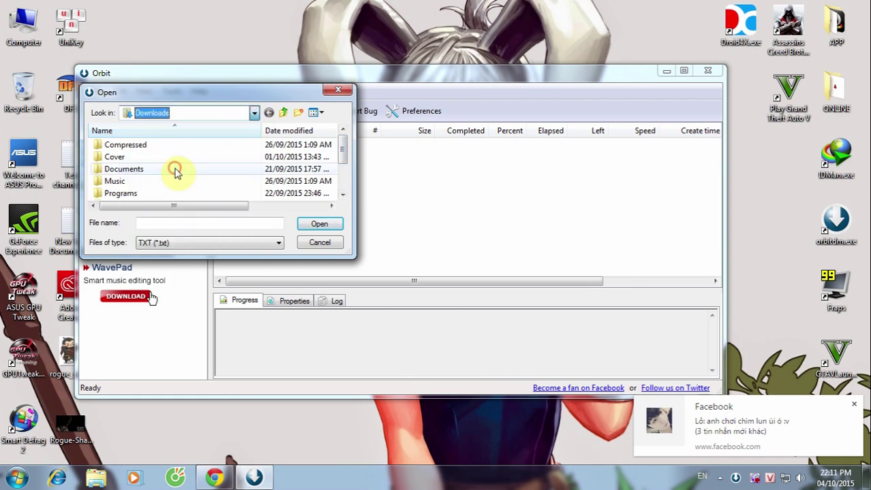
scroll(333, 164, down, 2)
click(163, 183)
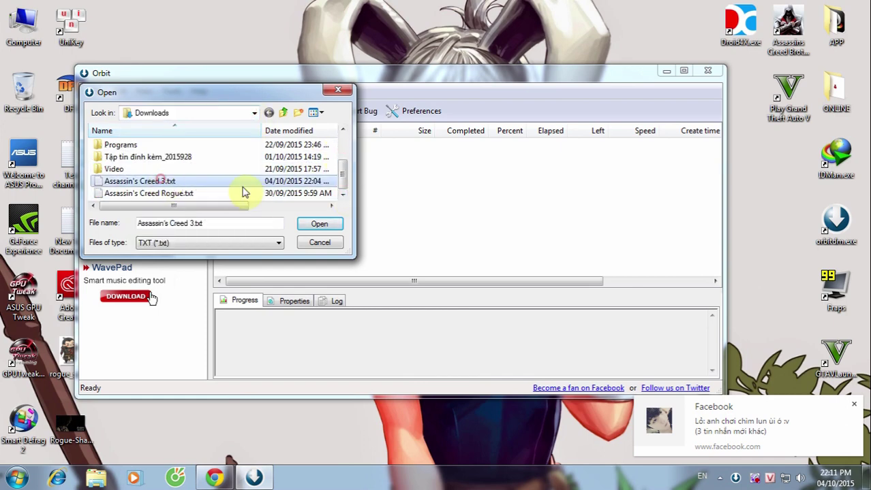
click(315, 226)
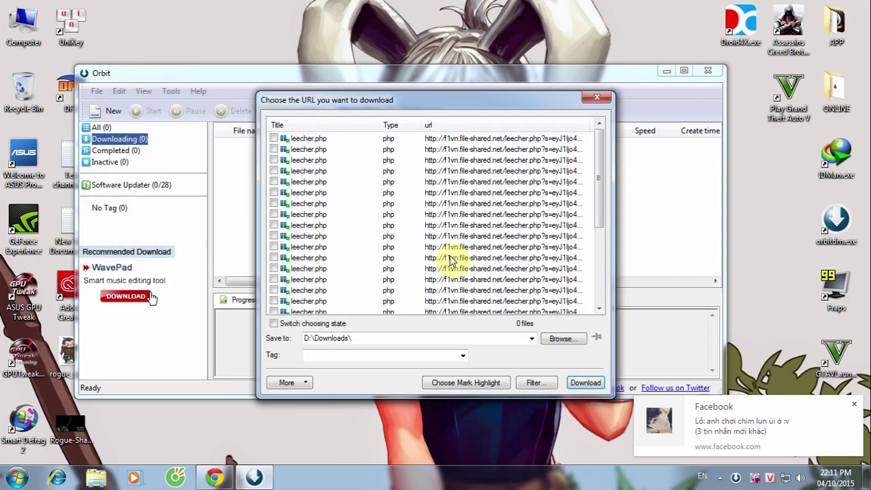
Select all the imported leecher.php links for download.
drag(431, 103, 430, 79)
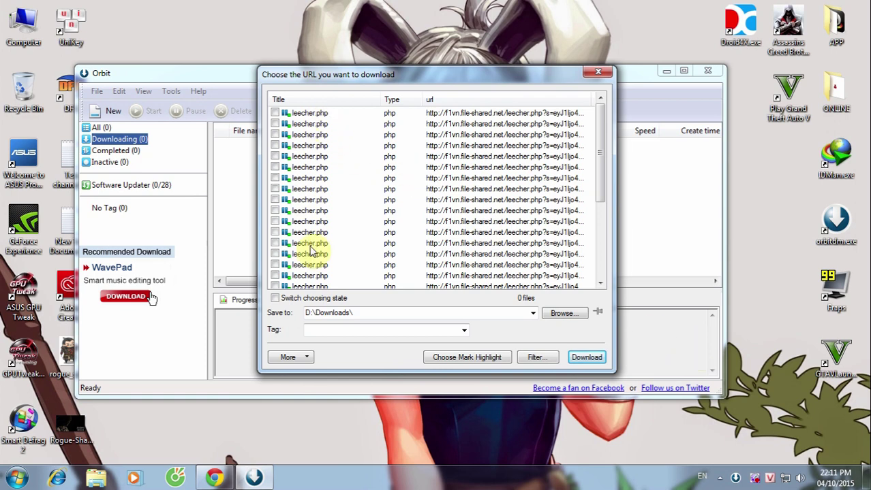
click(281, 301)
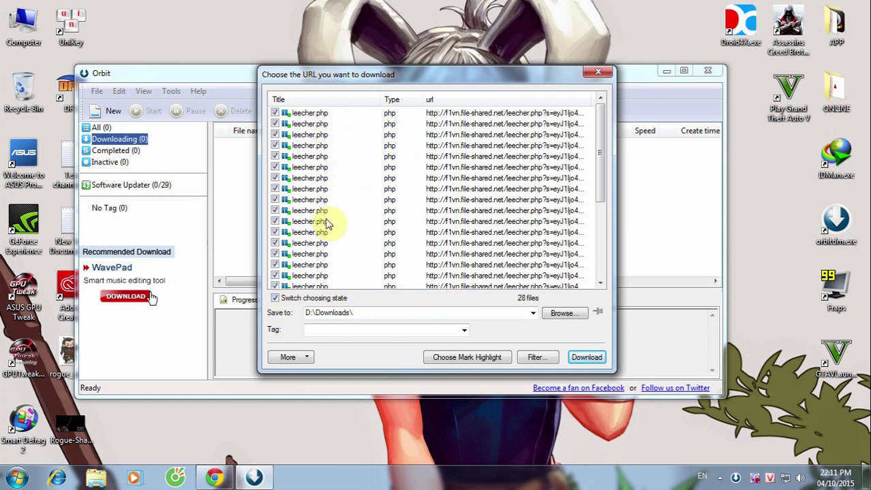
drag(597, 178, 605, 276)
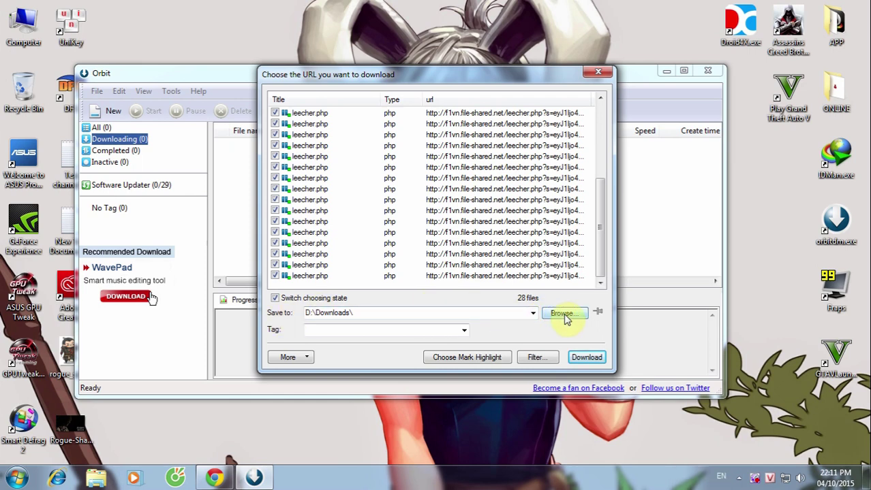
Set the save path to E:\Downloads\Games\Assassin's Creed 3 and start downloading the selected links.
click(566, 317)
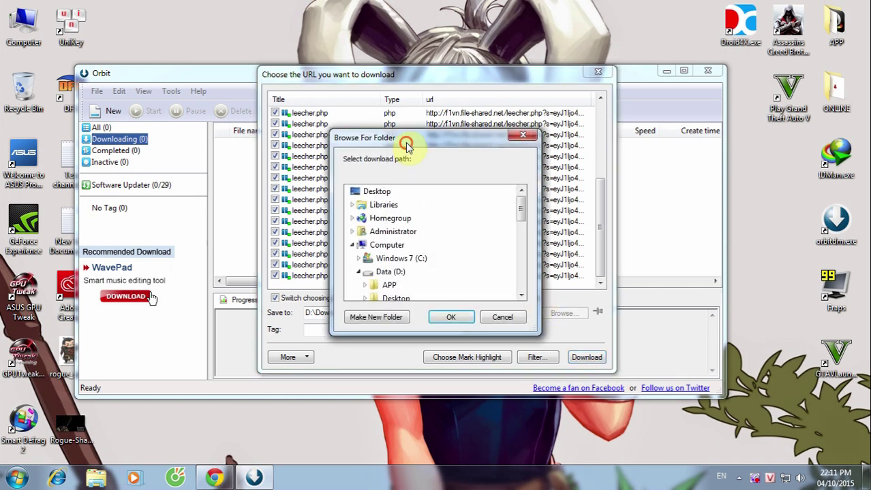
drag(407, 146, 466, 151)
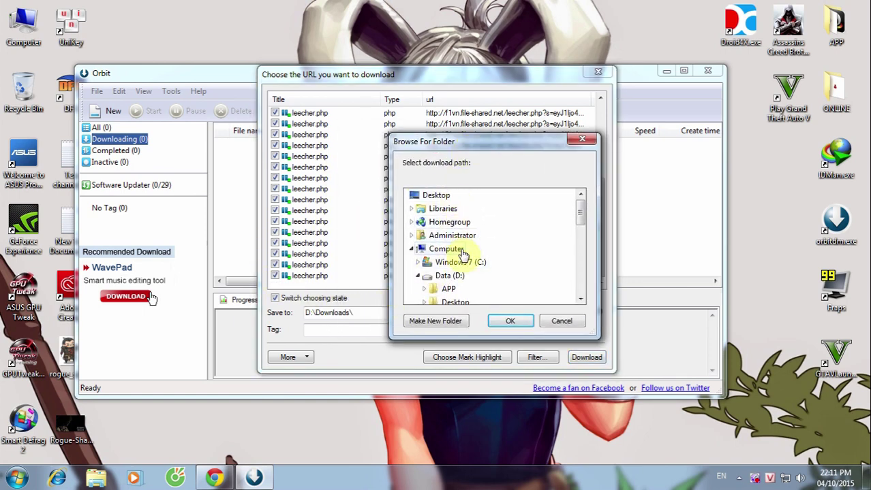
drag(579, 214, 583, 283)
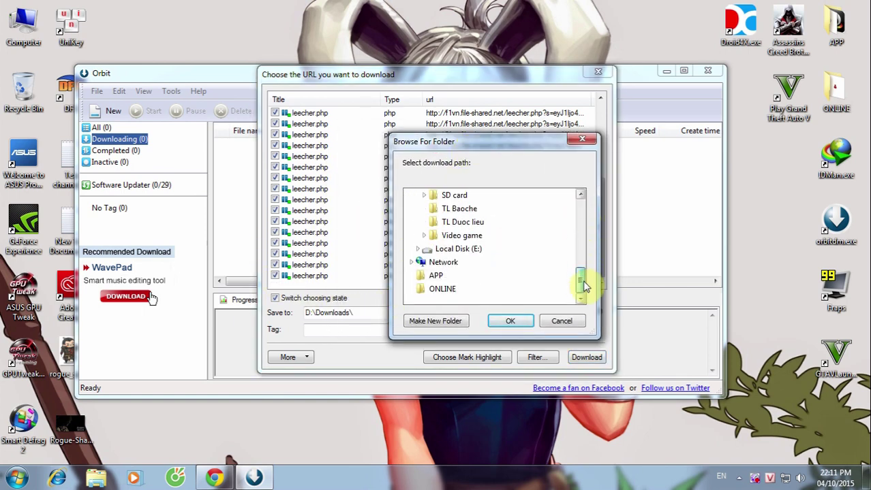
click(419, 249)
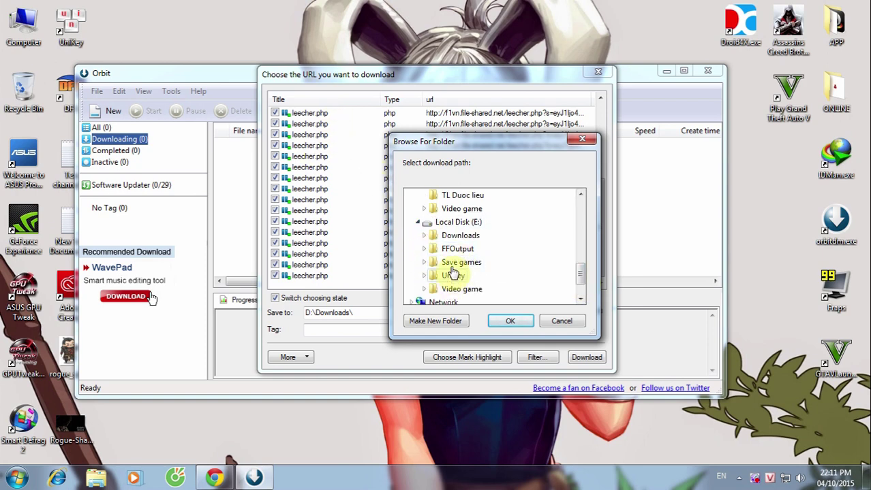
click(447, 238)
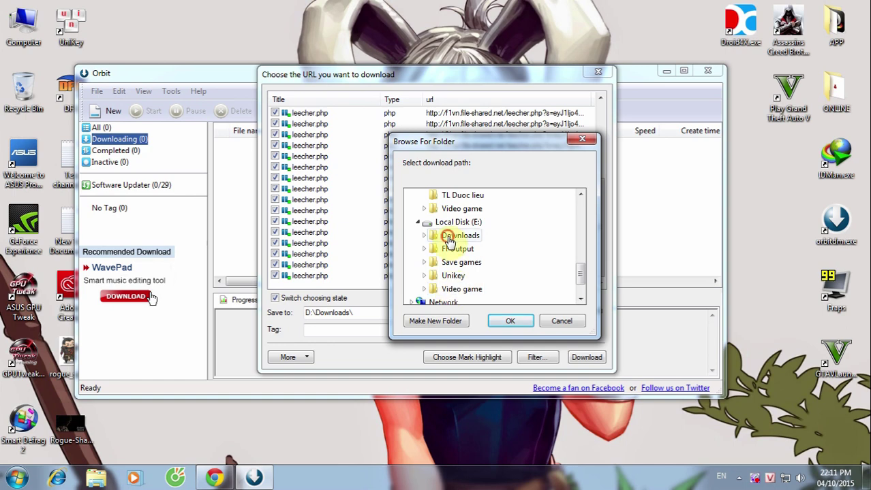
click(457, 237)
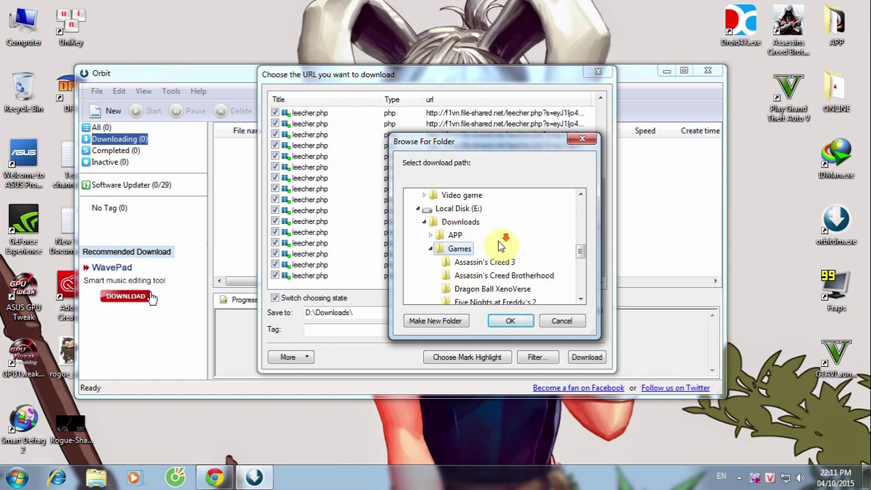
click(484, 262)
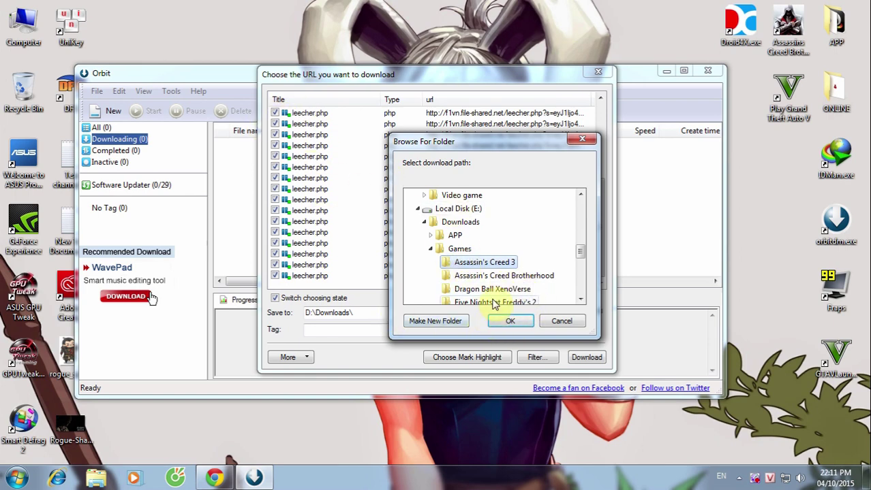
click(511, 321)
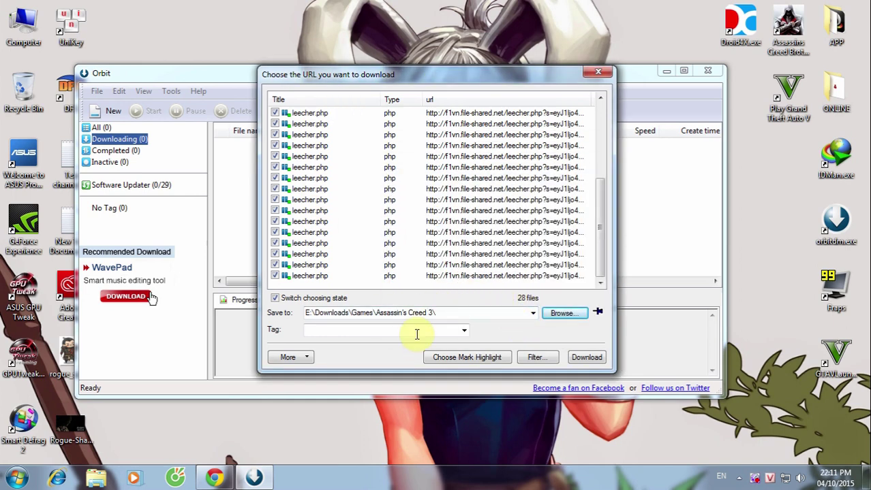
click(586, 358)
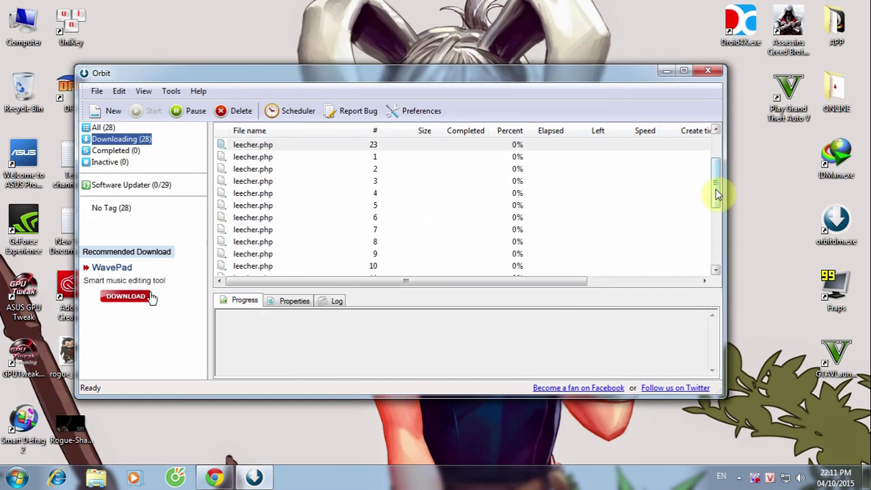
drag(715, 194, 719, 156)
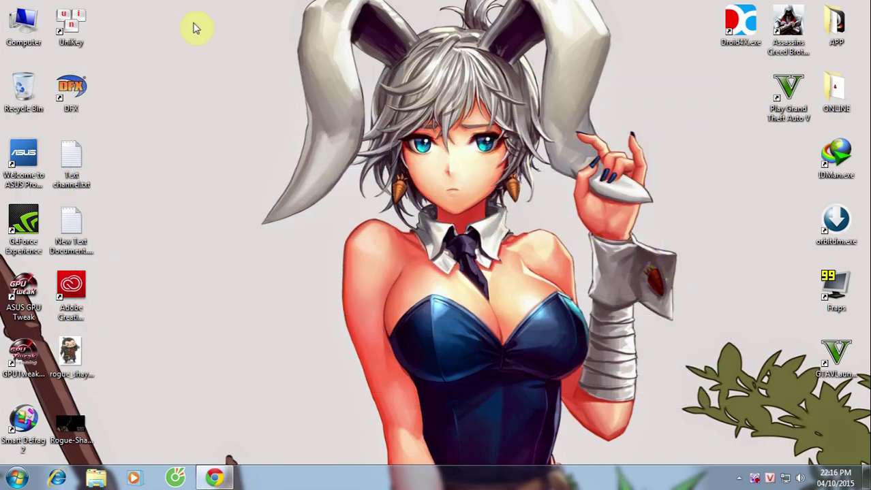
double_click(23, 26)
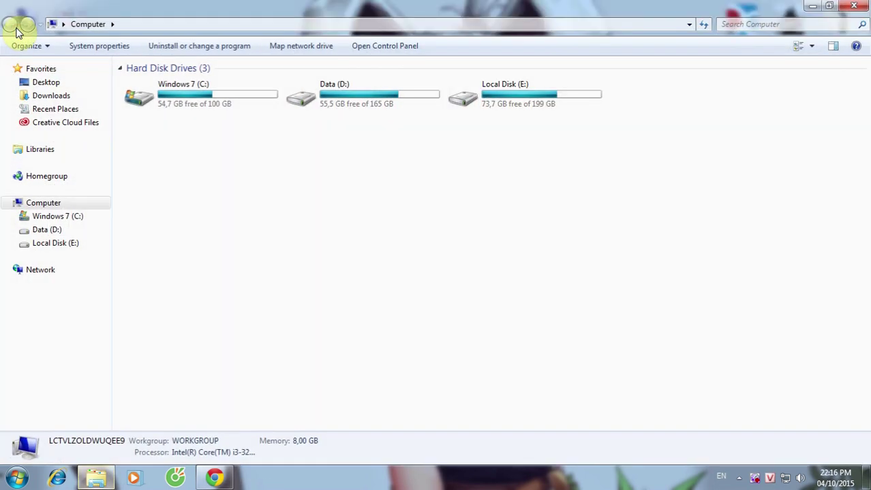
click(808, 6)
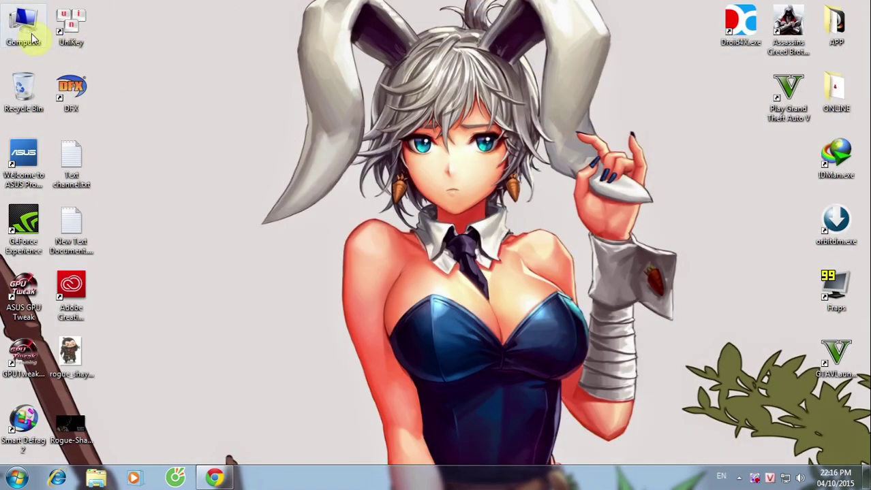
click(313, 154)
click(194, 101)
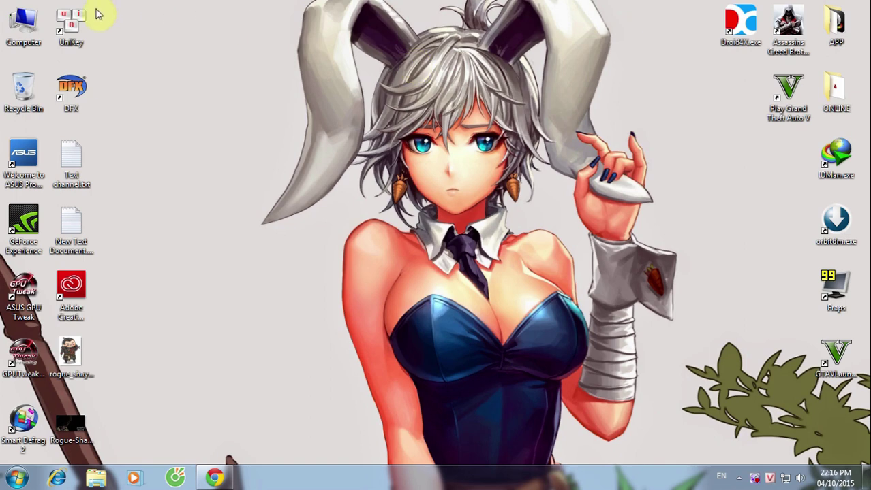
Open the Assassin's Creed 3 download folder in E:\Downloads\Games.
double_click(27, 33)
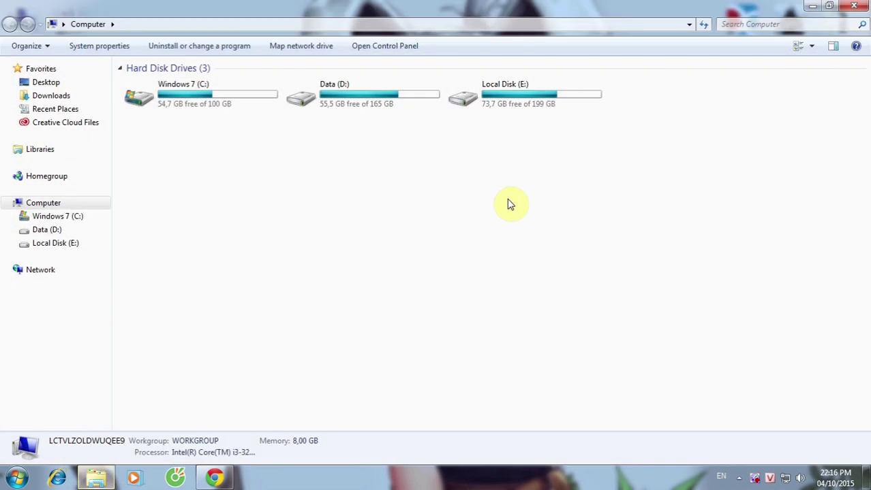
click(512, 102)
double_click(512, 104)
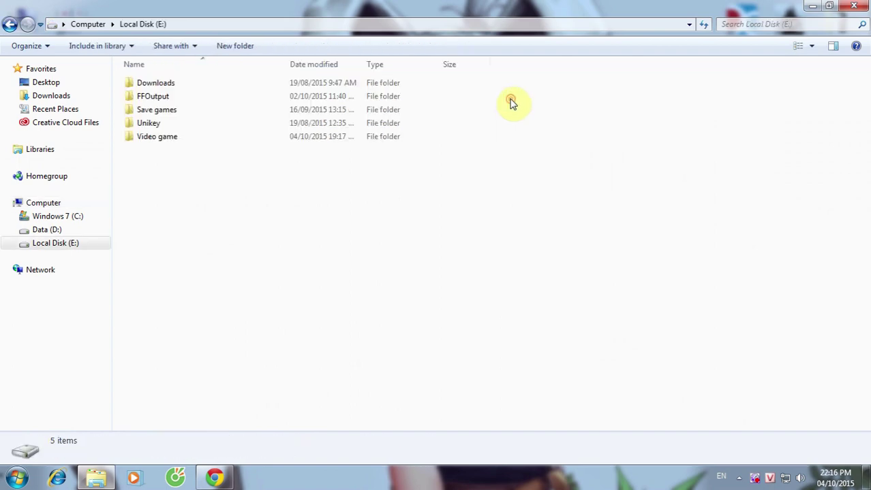
double_click(166, 84)
double_click(151, 83)
double_click(174, 84)
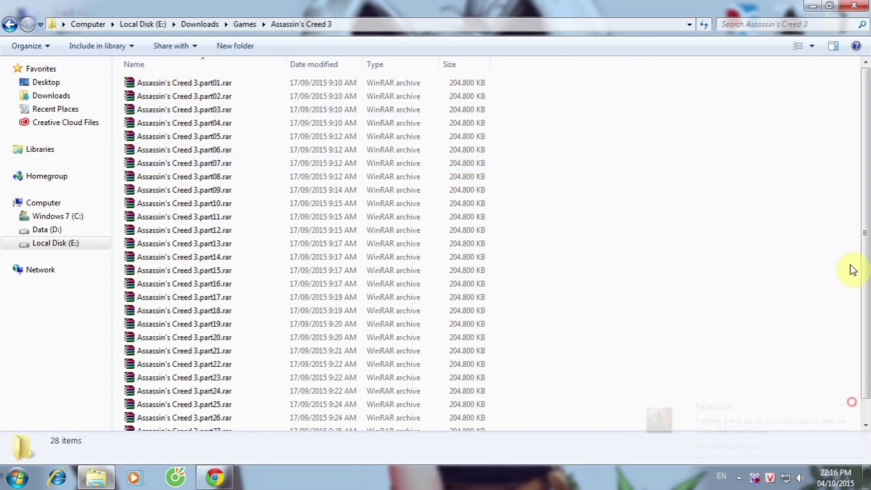
Check that the folder holds the complete set of Assassin's Creed 3 RAR parts, from part01 to the last one.
scroll(851, 270, down, 1)
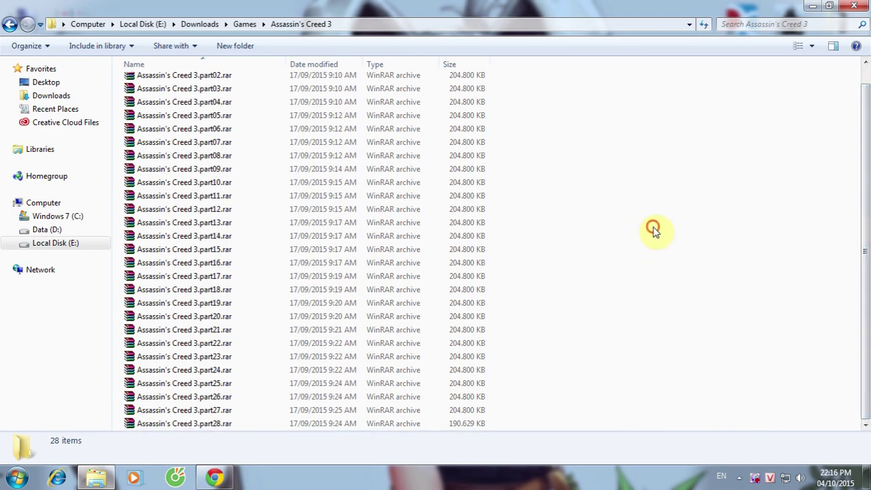
scroll(644, 259, up, 1)
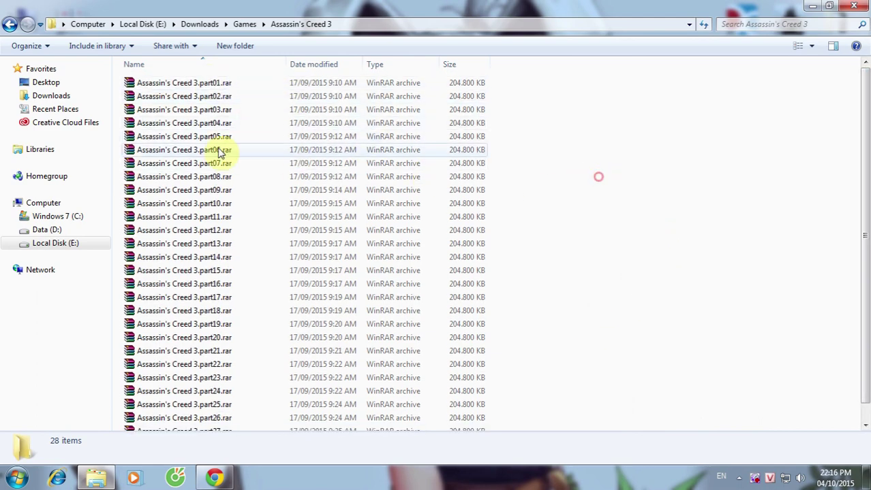
click(194, 97)
click(560, 179)
scroll(545, 197, down, 1)
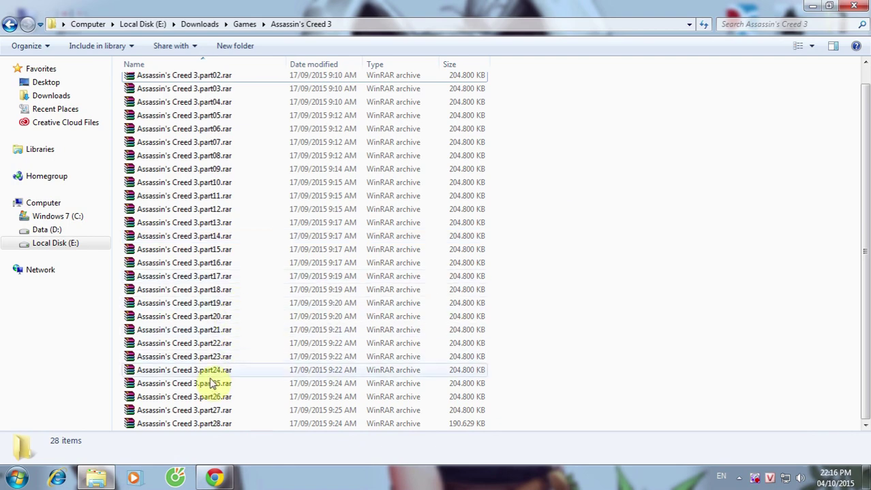
scroll(685, 205, up, 1)
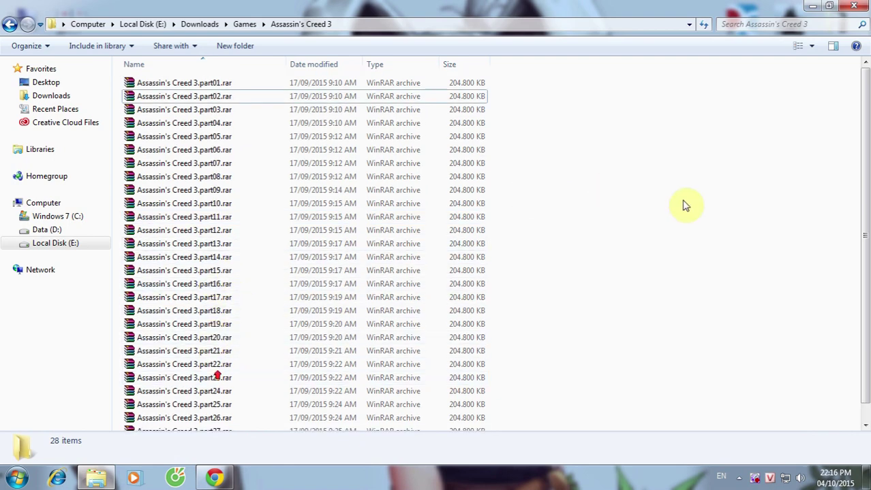
click(201, 177)
click(695, 253)
click(188, 109)
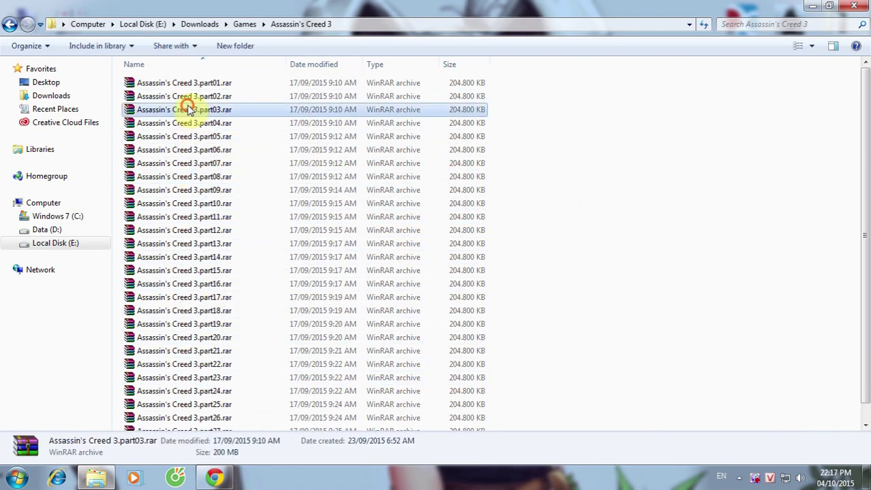
click(187, 176)
click(189, 230)
click(179, 257)
click(181, 283)
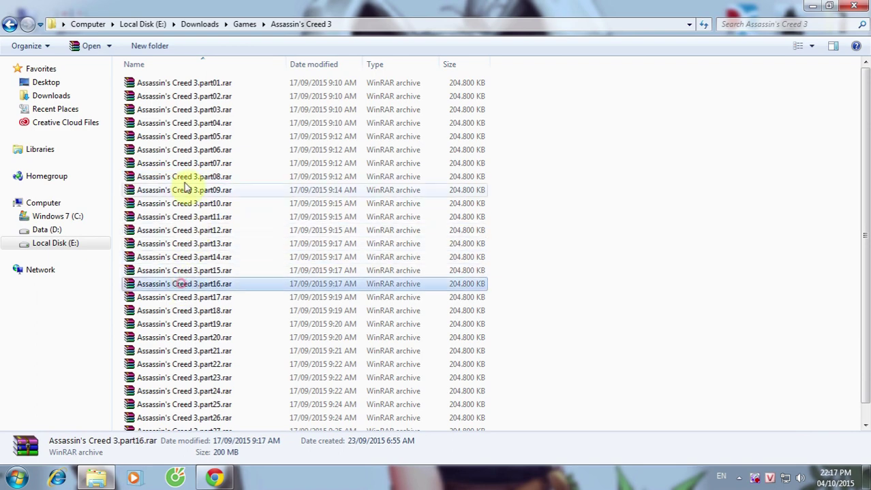
click(185, 177)
click(188, 109)
click(187, 229)
click(180, 283)
click(175, 338)
click(177, 216)
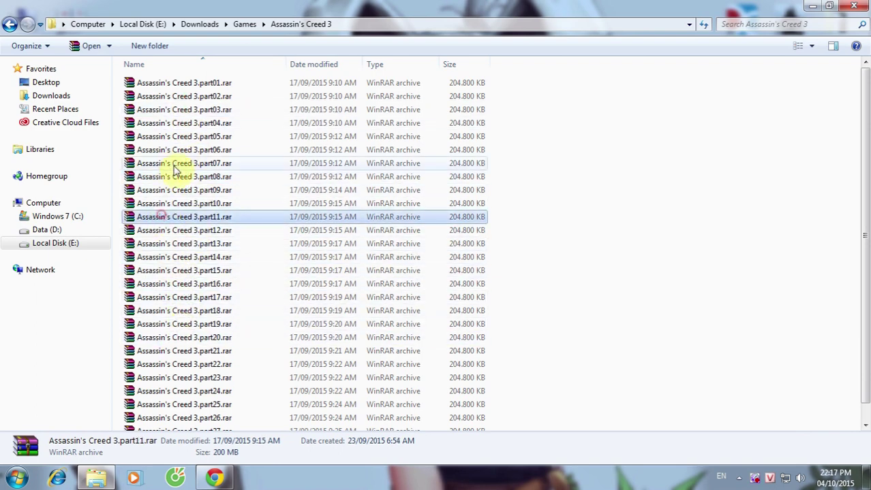
Extract the multi-part archive from Assassin's Creed 3.part13.rar into an Assassin's Creed 3 subfolder.
click(171, 244)
right_click(170, 243)
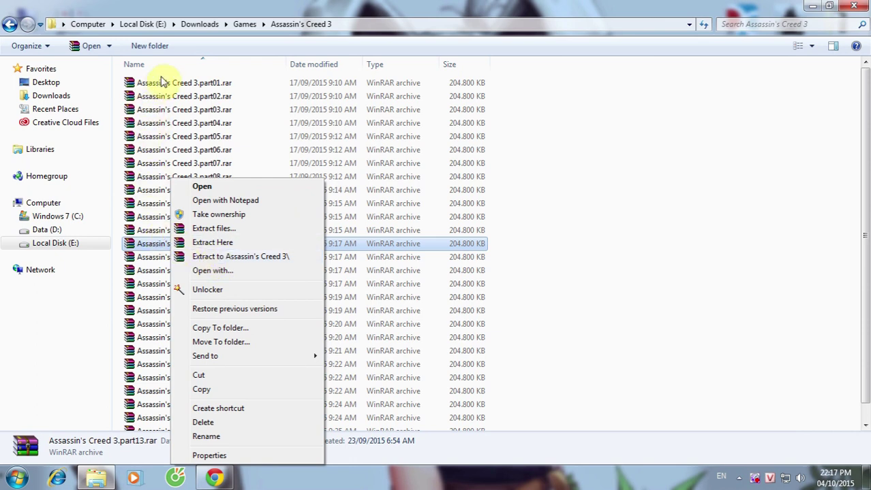
click(240, 258)
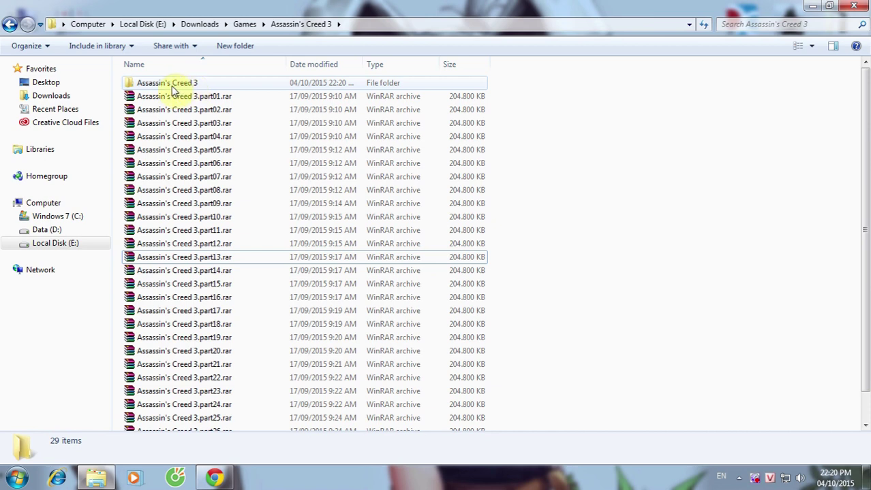
Go into the extracted Assassin's Creed 3 folder and open the Huong dan.txt instructions.
double_click(174, 83)
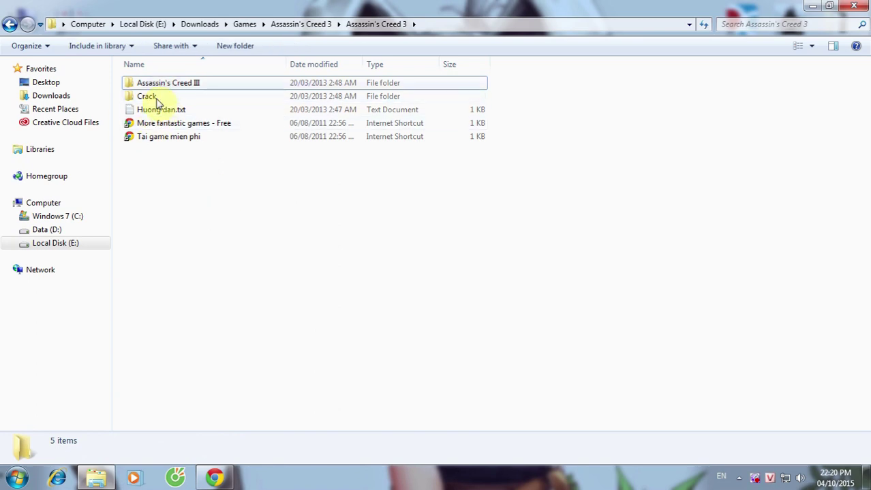
click(150, 111)
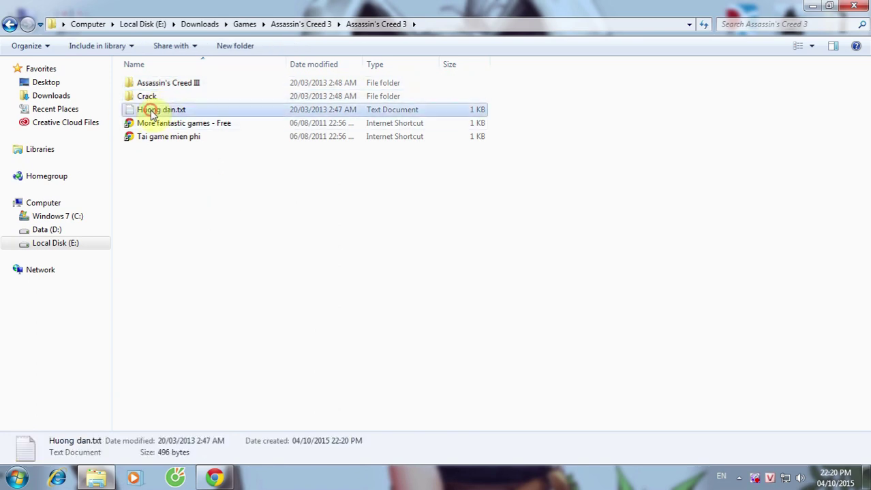
double_click(188, 113)
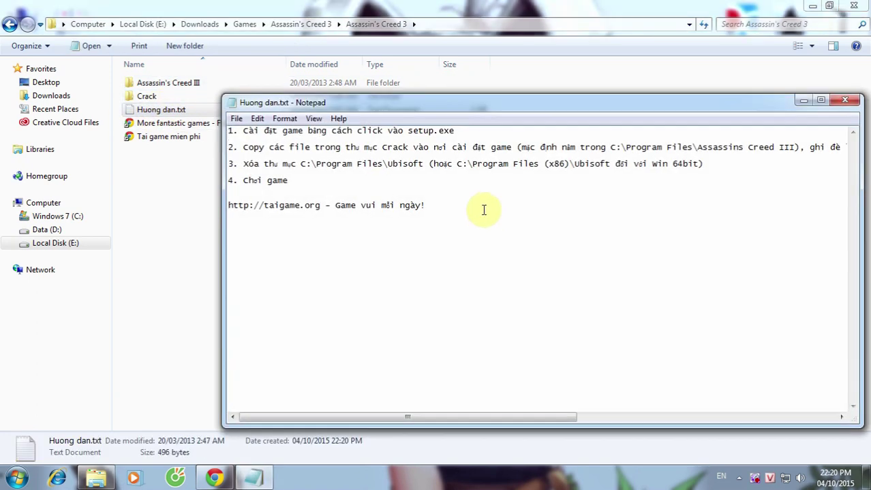
Read through the installation, crack-copying and Ubisoft folder removal instructions in Huong dan.txt, and close the file.
drag(282, 130, 509, 130)
click(508, 130)
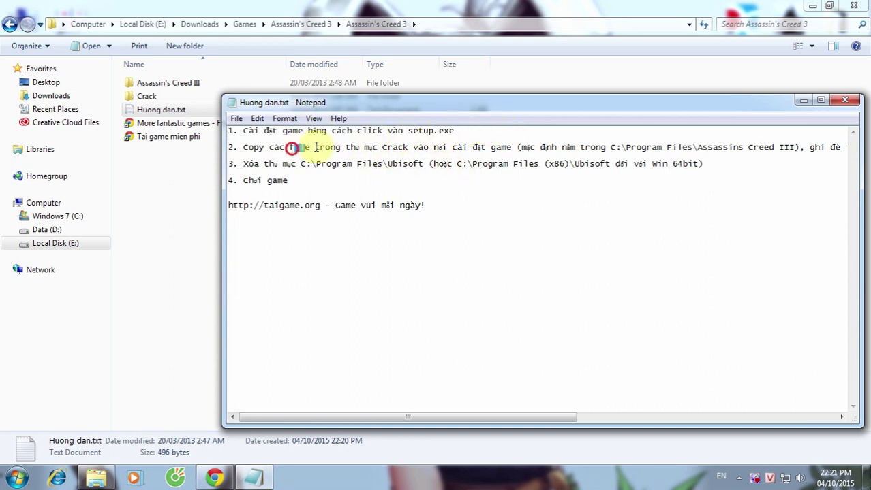
drag(264, 149, 463, 152)
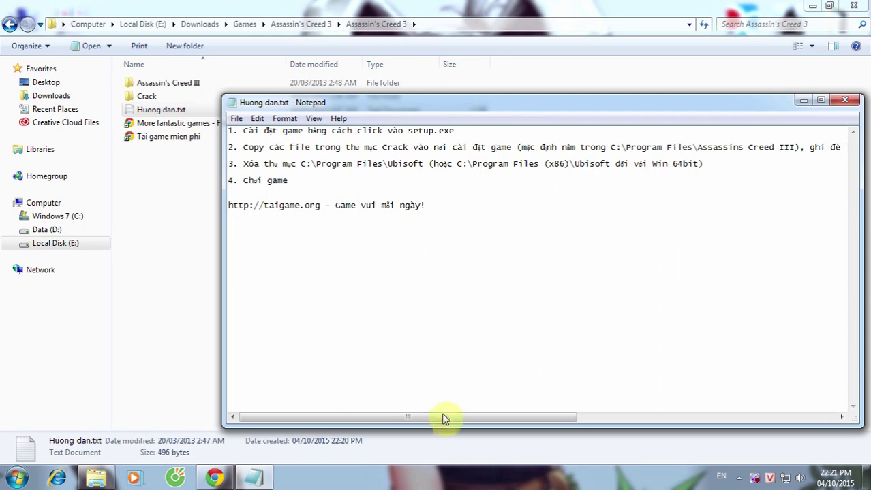
drag(441, 418, 495, 422)
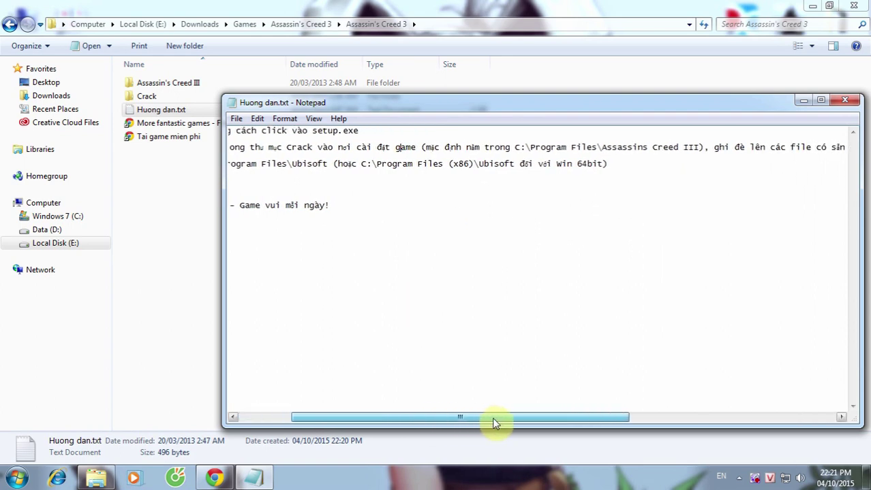
click(514, 156)
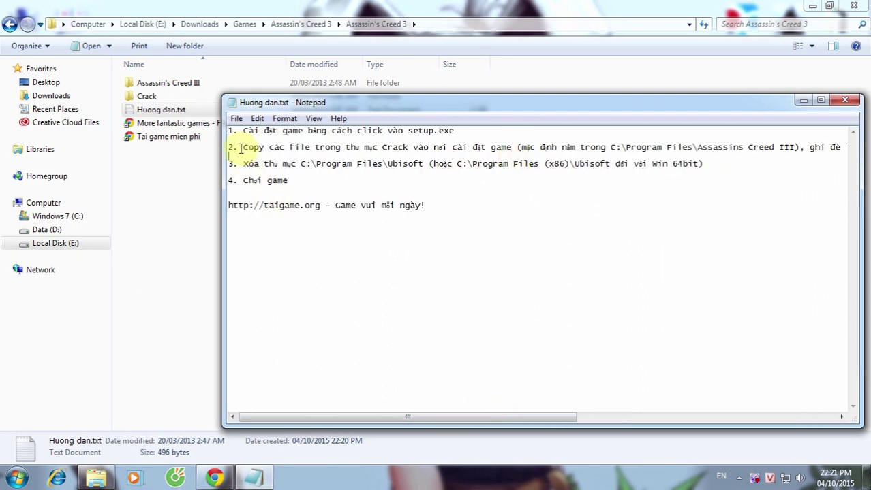
click(263, 163)
drag(286, 161, 705, 163)
click(643, 186)
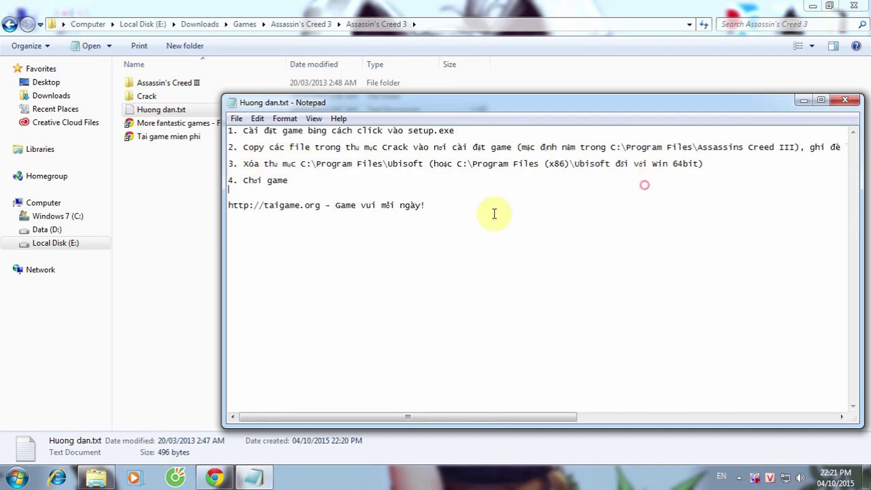
click(845, 102)
Run setup.exe from the extracted Assassin's Creed III folder as administrator.
click(374, 291)
click(176, 85)
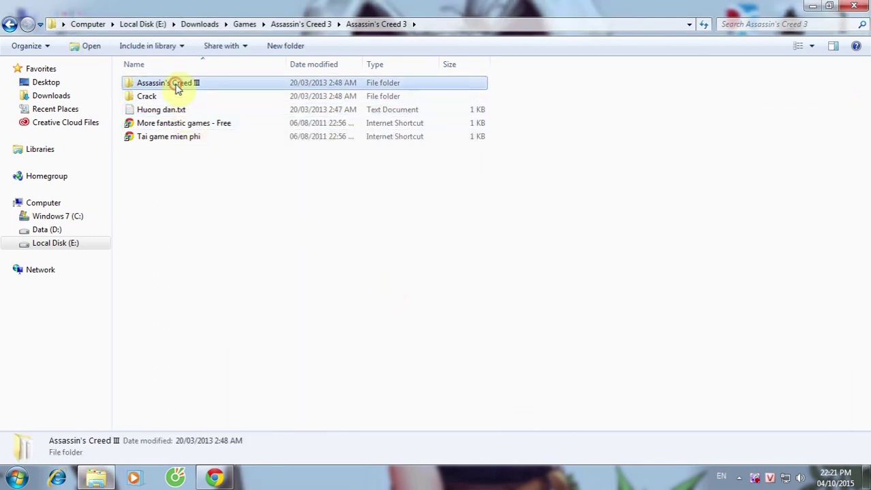
click(204, 192)
click(165, 85)
double_click(165, 85)
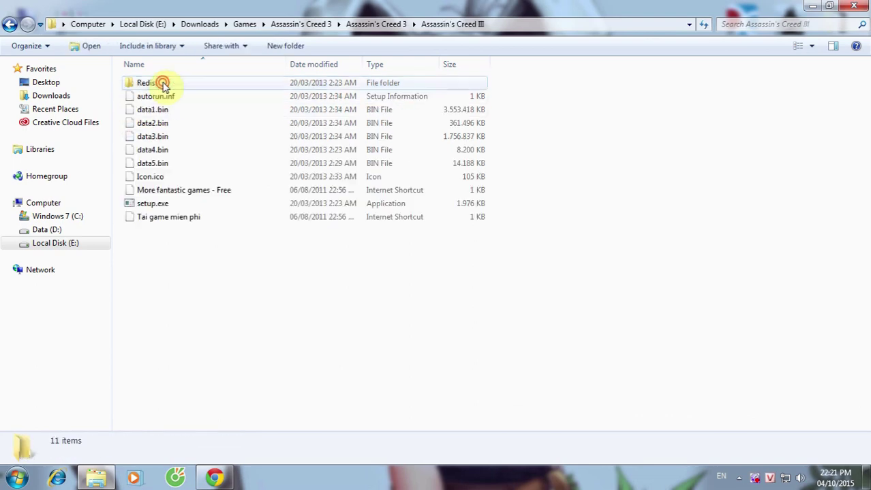
click(148, 205)
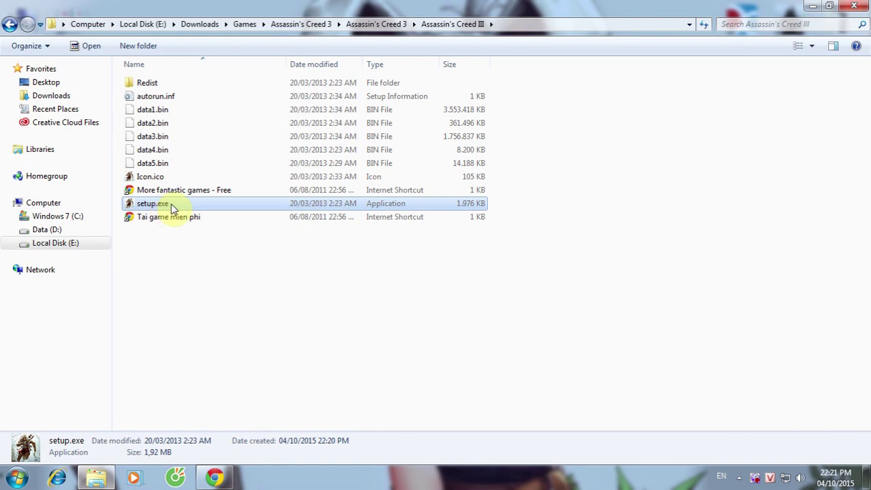
right_click(171, 206)
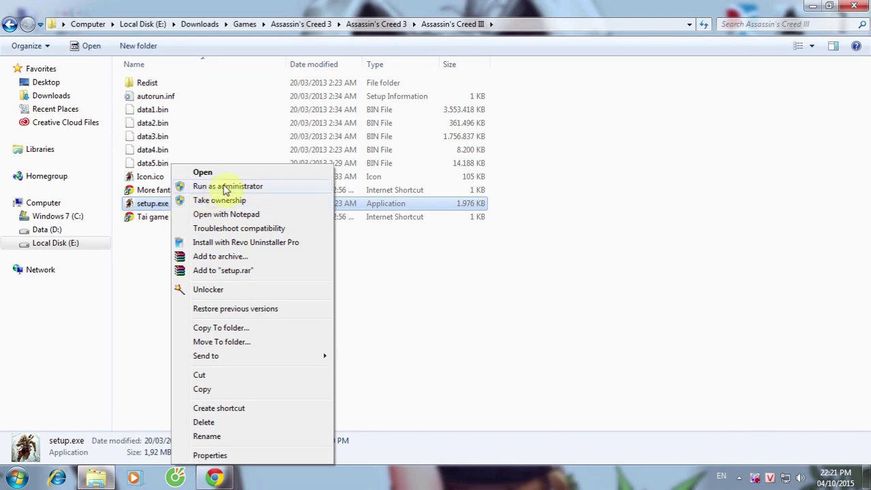
click(218, 188)
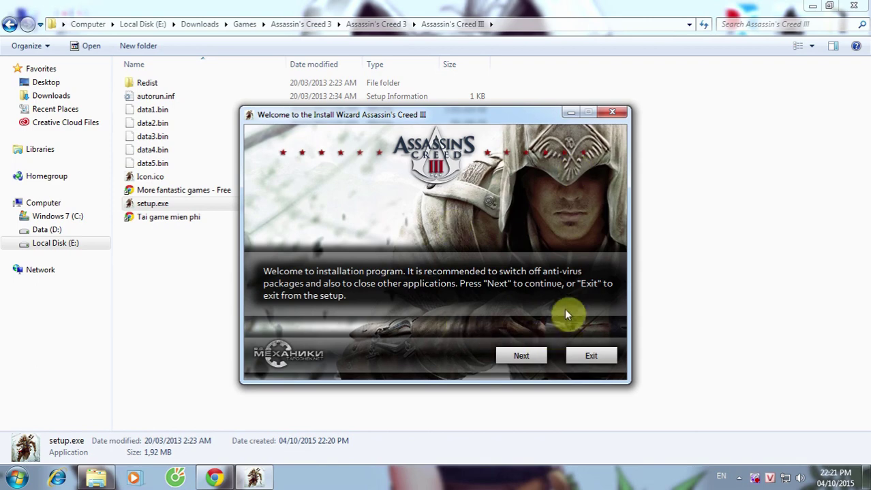
Proceed past the installer's welcome page and set the installation folder to D:\Games\Assassin's Creed III.
click(521, 358)
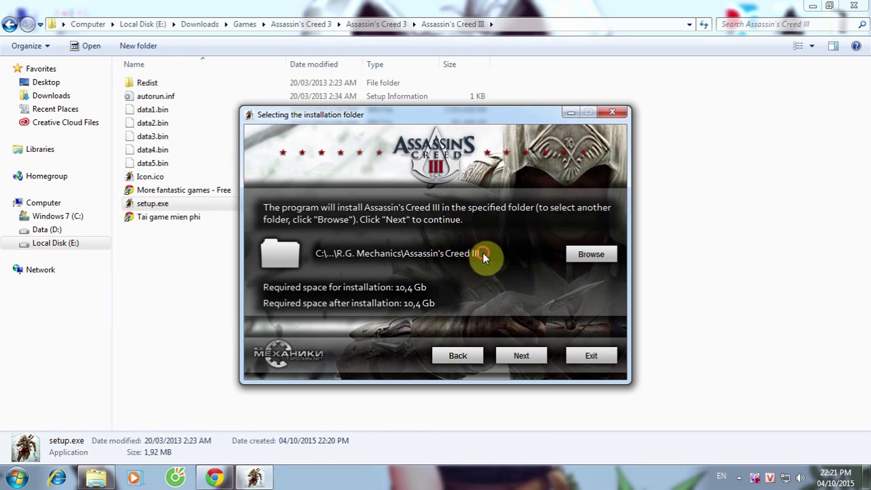
click(346, 253)
click(590, 256)
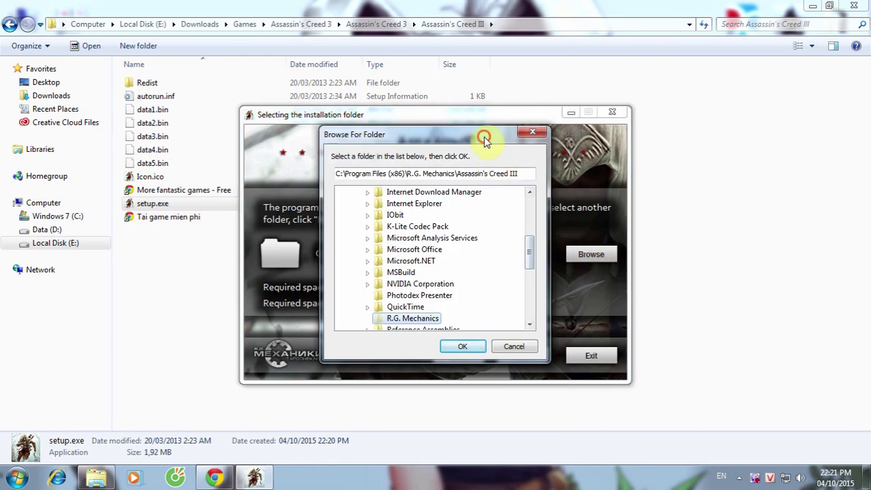
drag(481, 137, 449, 117)
drag(500, 231, 499, 288)
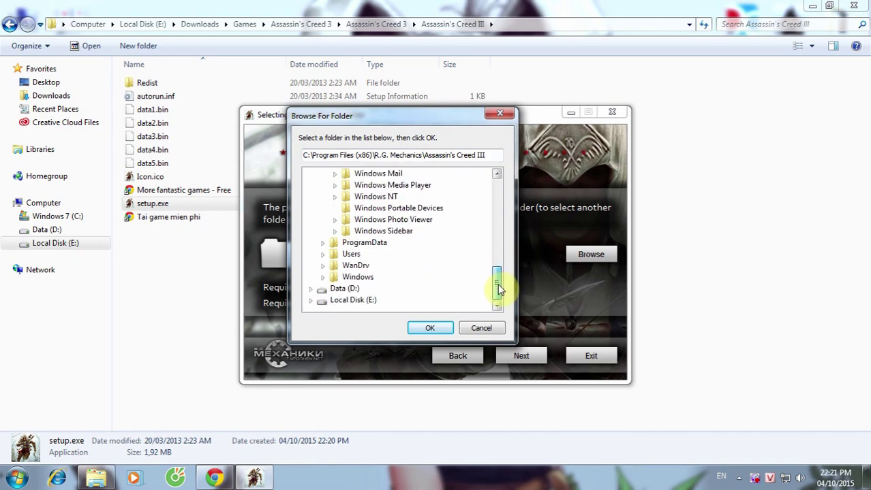
click(311, 290)
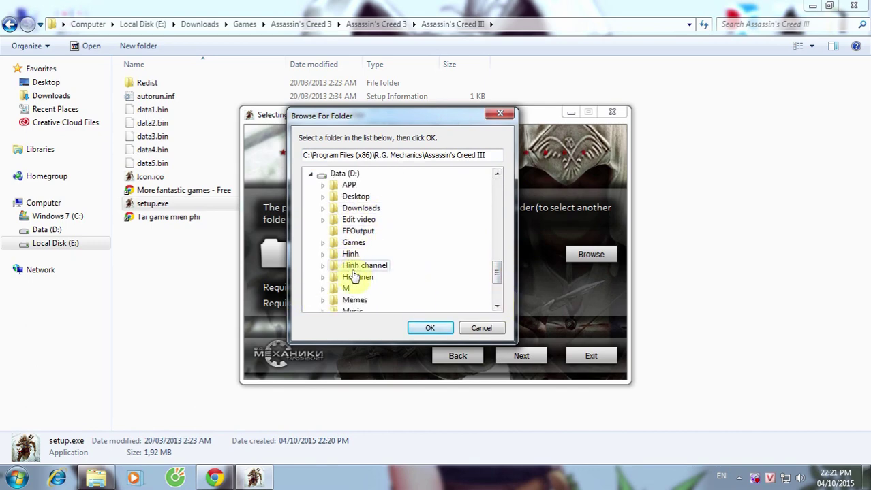
click(351, 242)
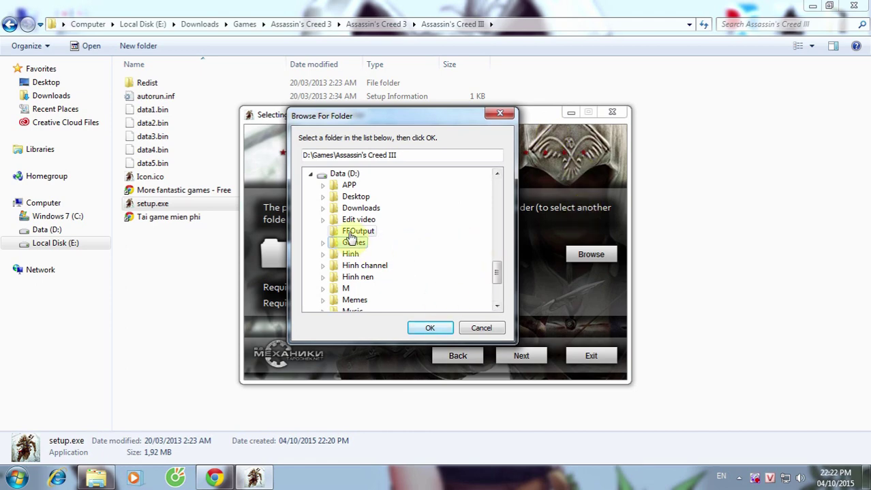
click(430, 329)
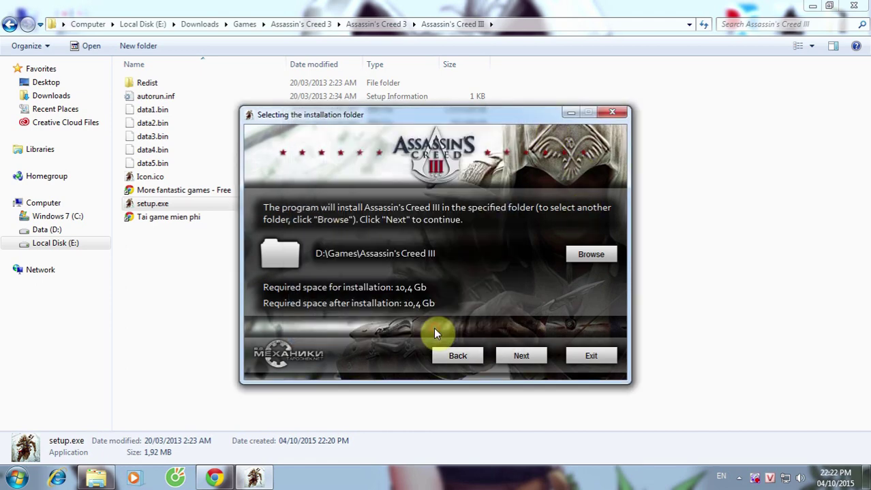
Install Assassin's Creed III with the default Start Menu folder, desktop shortcut, DirectX and Visual C++ Redist, dismiss the Facebook notification, and finish the installer.
click(521, 357)
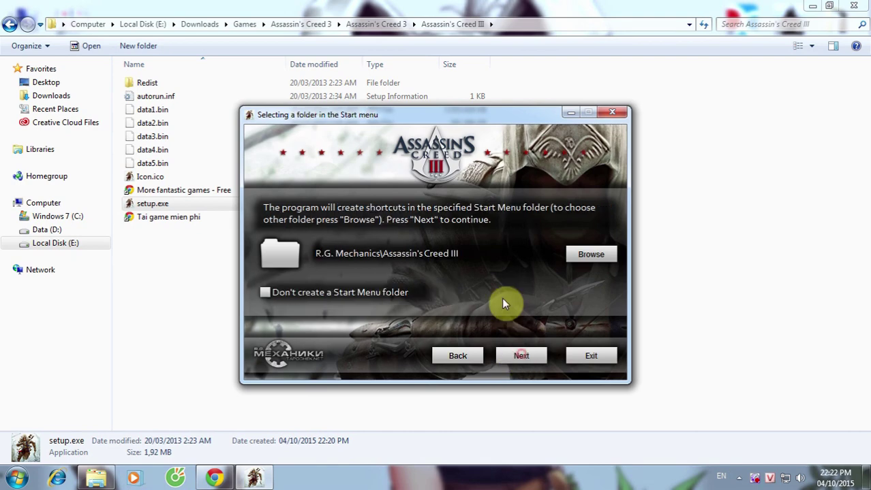
click(522, 355)
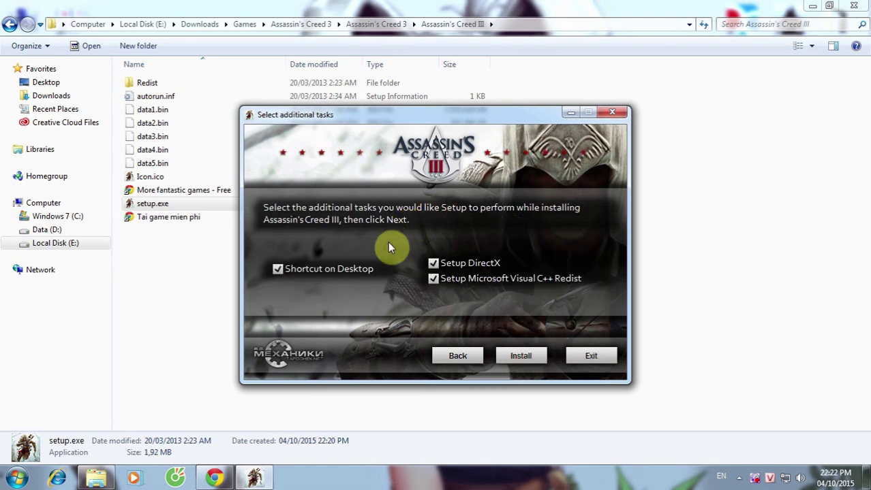
click(522, 355)
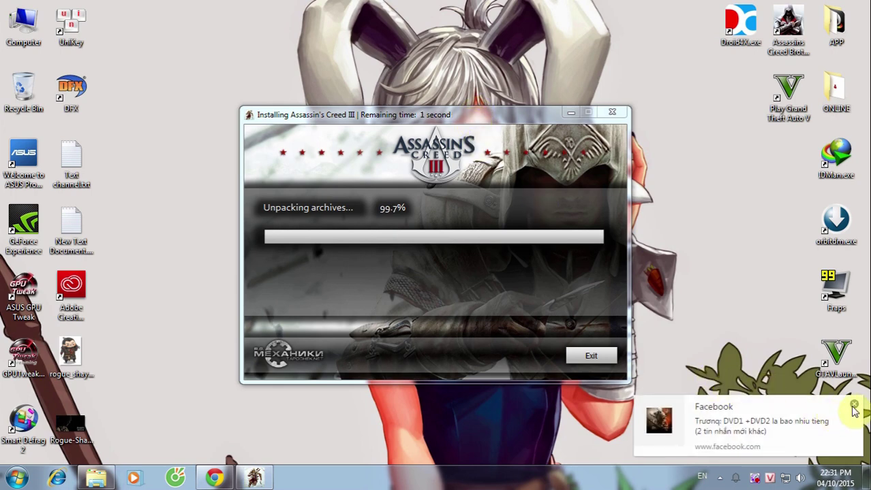
click(854, 406)
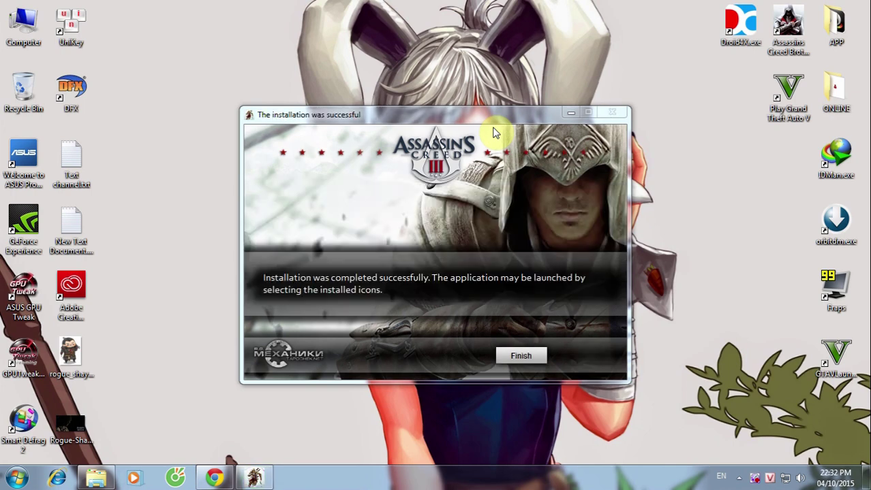
click(511, 355)
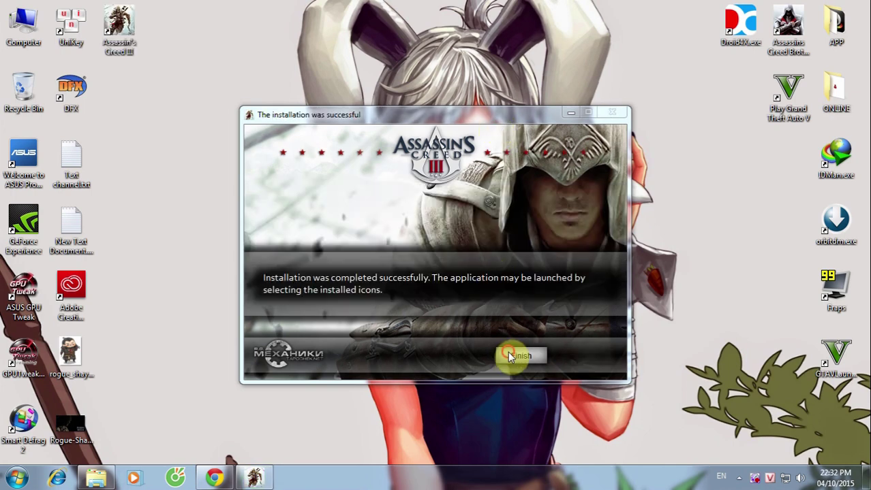
Refresh the desktop and check the new Assassin's Creed III shortcut.
right_click(289, 175)
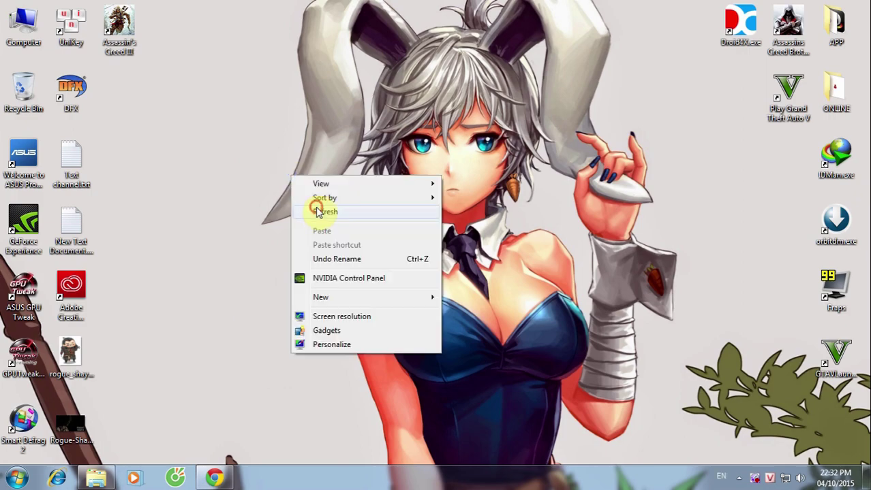
click(300, 210)
click(130, 41)
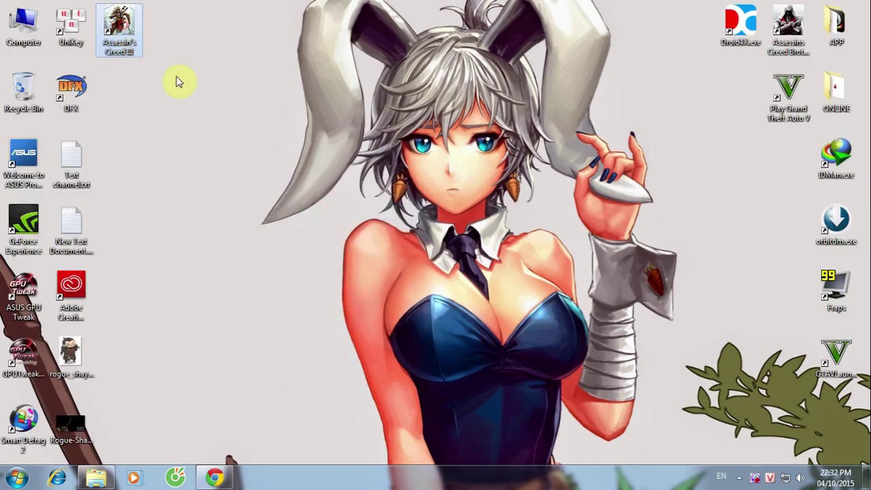
click(212, 113)
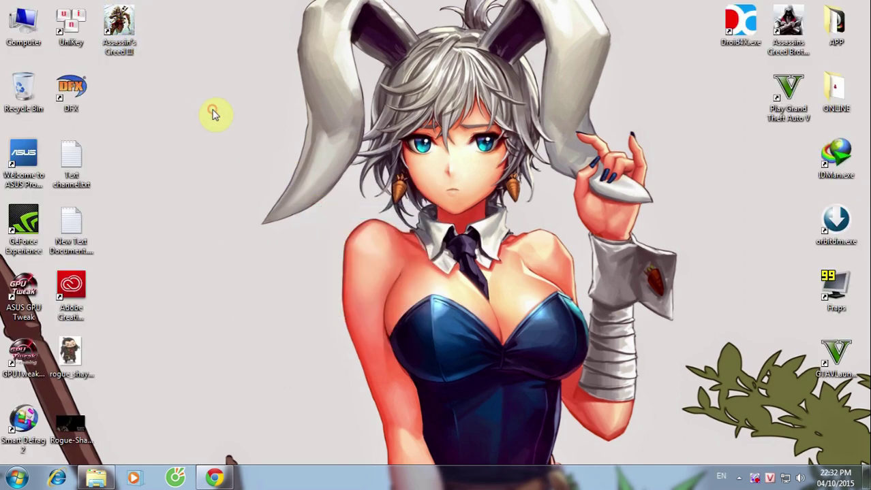
Return to the extracted Assassin's Creed 3 folder in File Explorer and open its Crack subfolder.
click(96, 478)
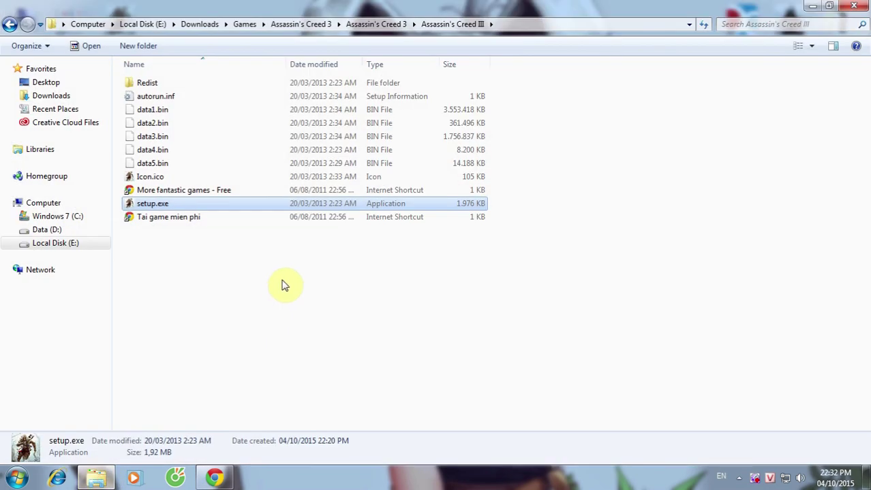
click(10, 23)
click(299, 240)
click(154, 96)
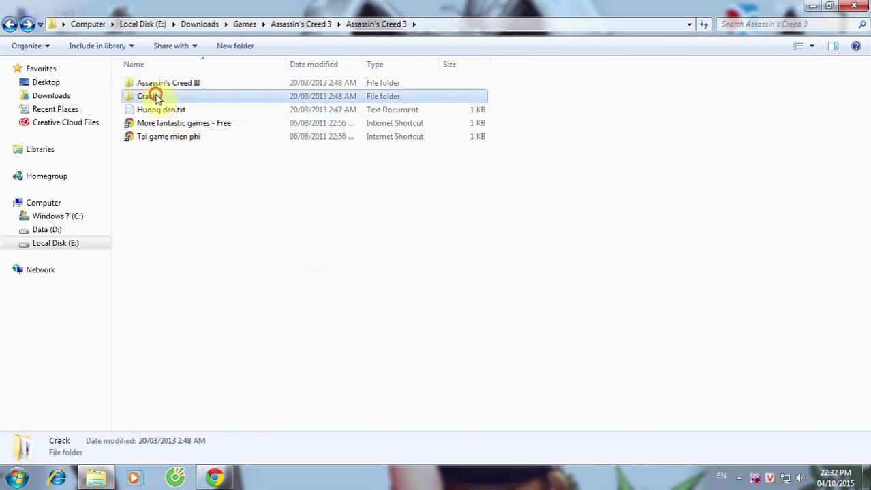
click(220, 189)
click(150, 96)
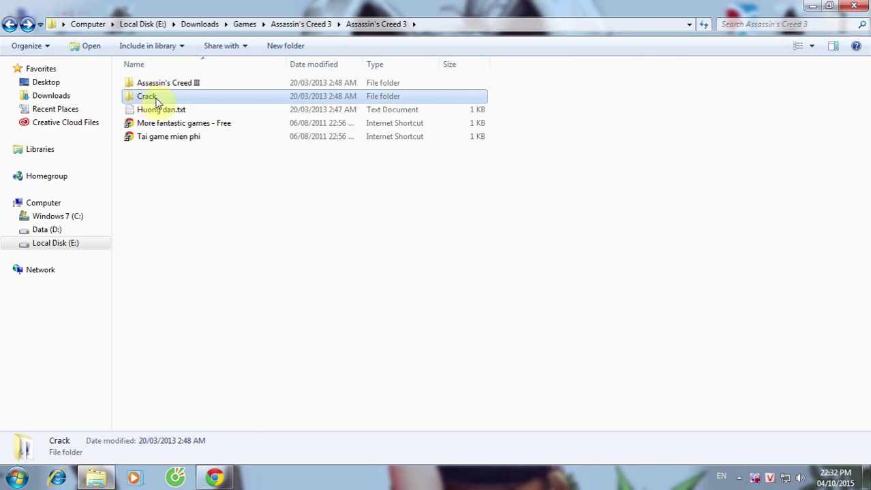
double_click(156, 97)
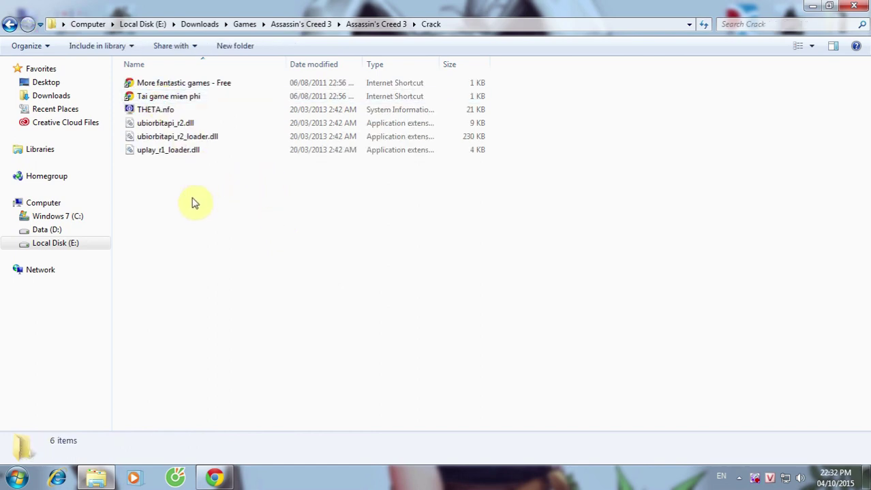
Copy THETA.nfo, ubiorbitapi_r2.dll, ubiorbitapi_r2_loader.dll and uplay_r1_loader.dll from the Crack folder.
drag(192, 207, 194, 111)
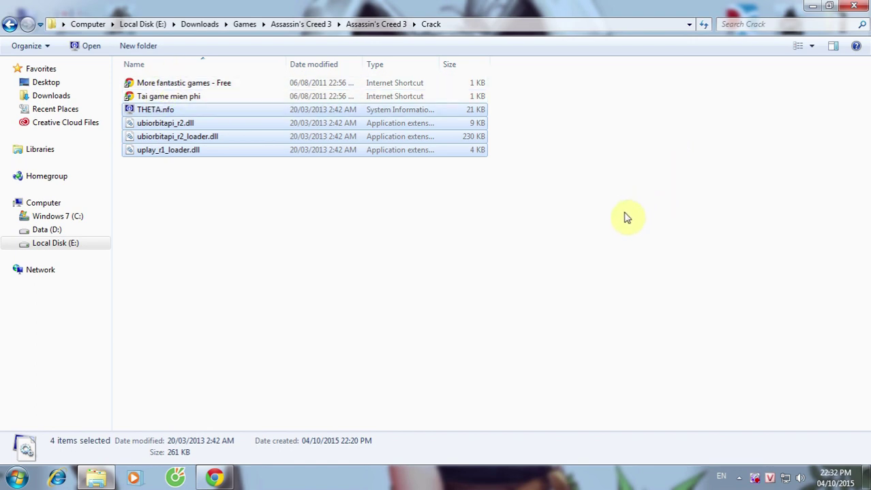
right_click(175, 110)
click(207, 260)
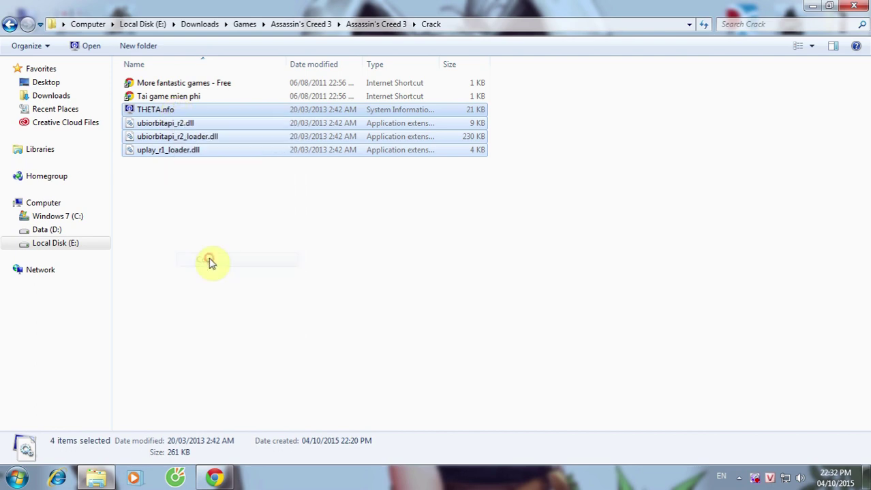
Go to the game's installation folder, D:\Games\Assassin's Creed III.
click(44, 229)
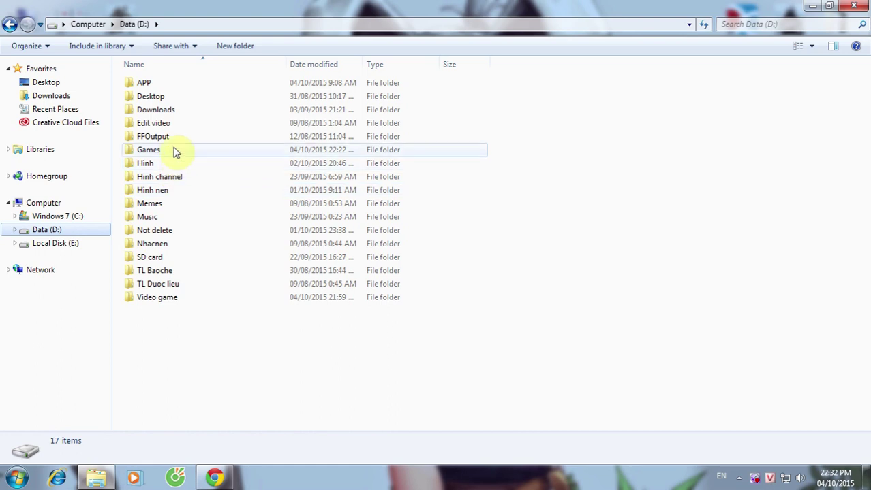
double_click(168, 154)
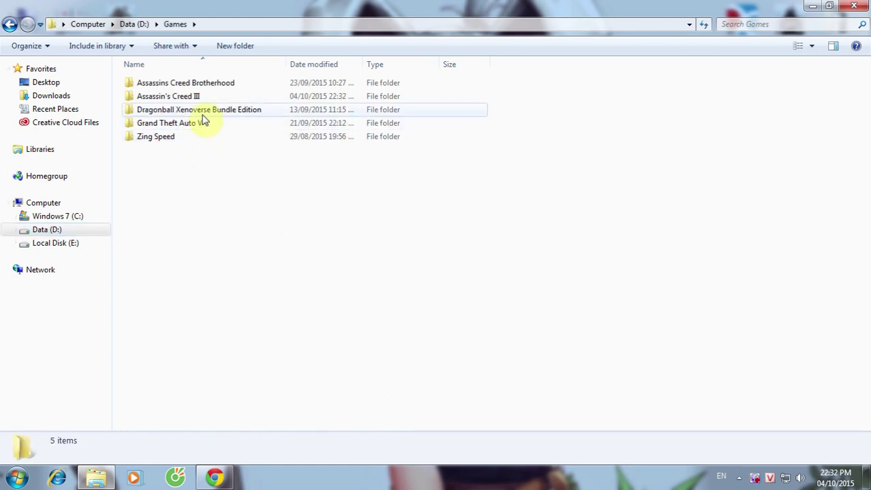
click(167, 99)
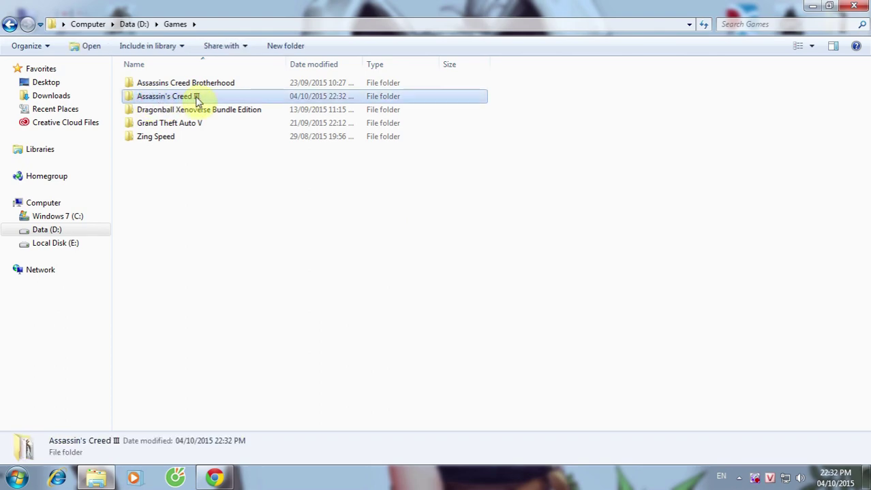
double_click(196, 99)
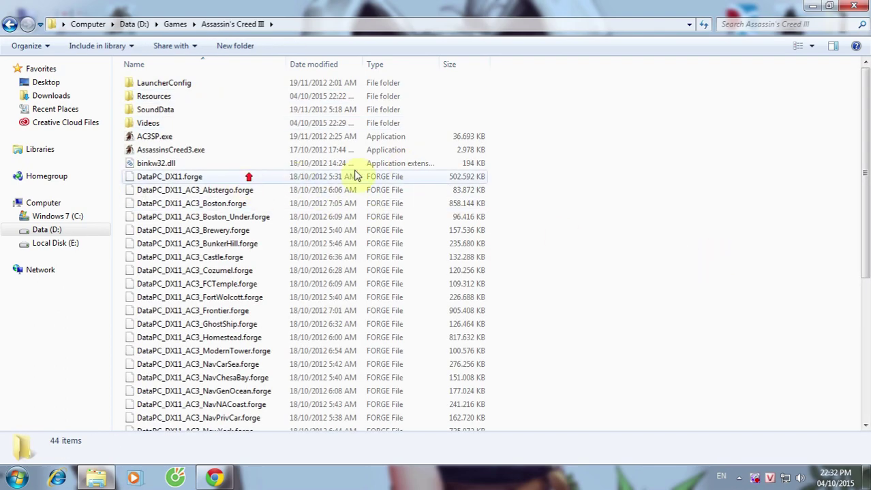
scroll(602, 214, down, 2)
scroll(674, 214, up, 2)
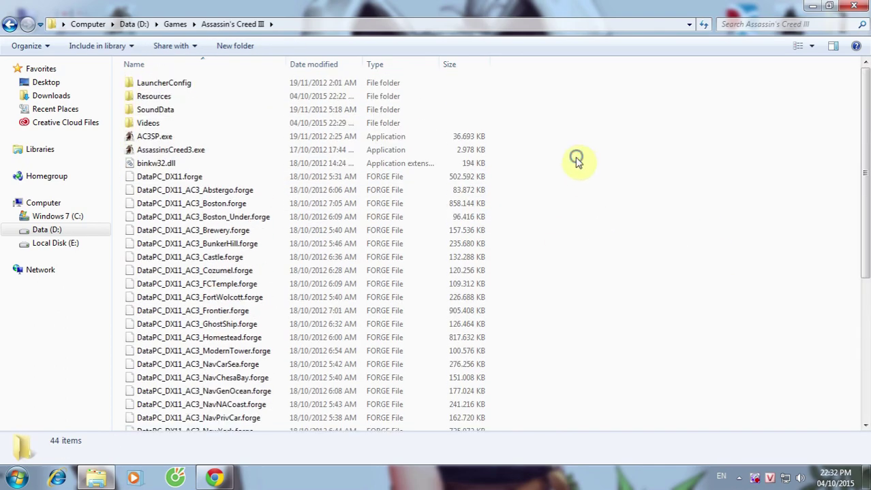
Paste the copied files into the installation folder, replacing ubiorbitapi_r2_loader.dll and uplay_r1_loader.dll, and check the pasted files in the list.
right_click(576, 161)
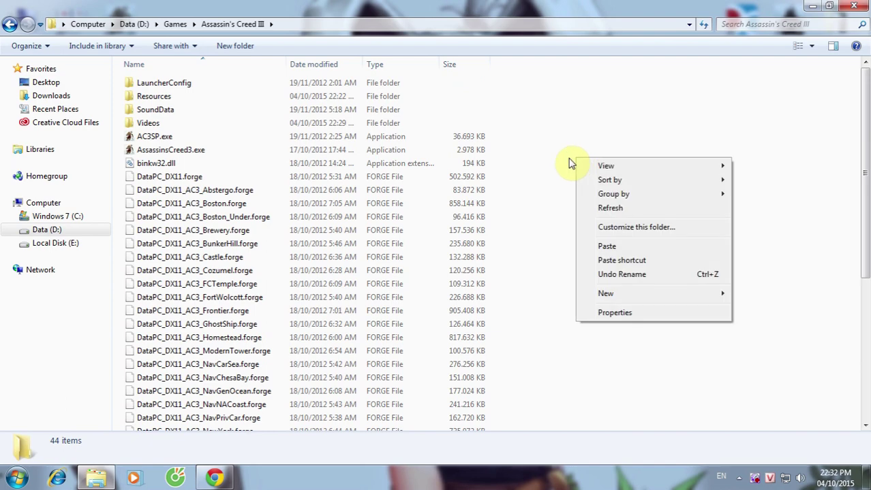
click(606, 248)
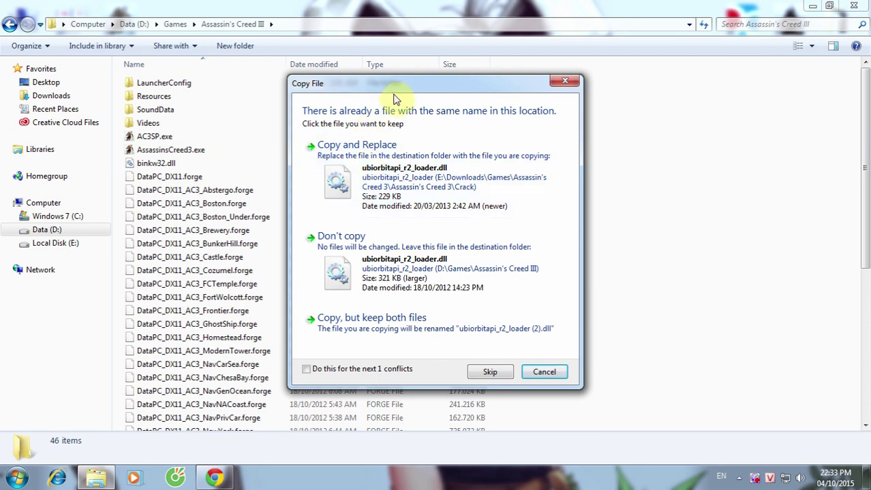
drag(386, 92, 370, 91)
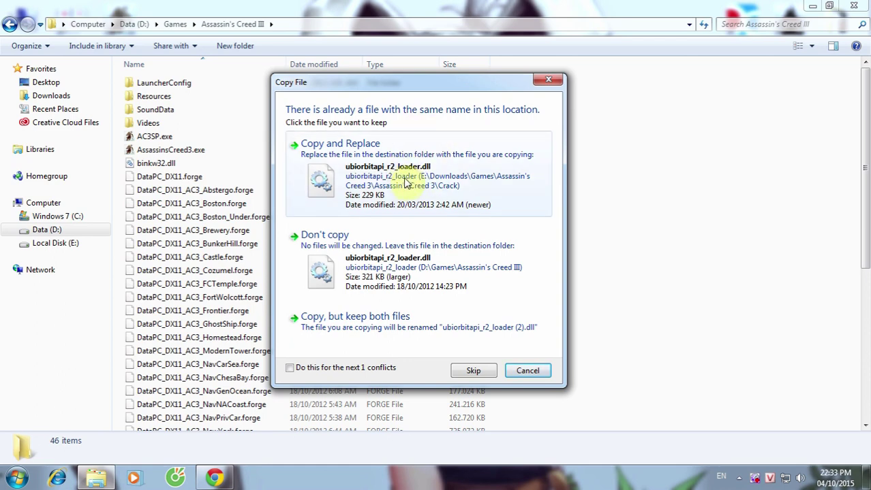
click(366, 165)
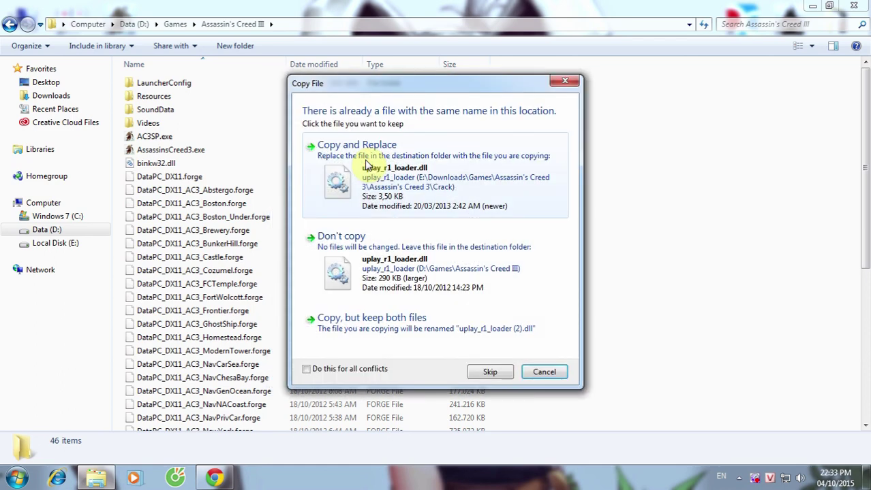
click(384, 167)
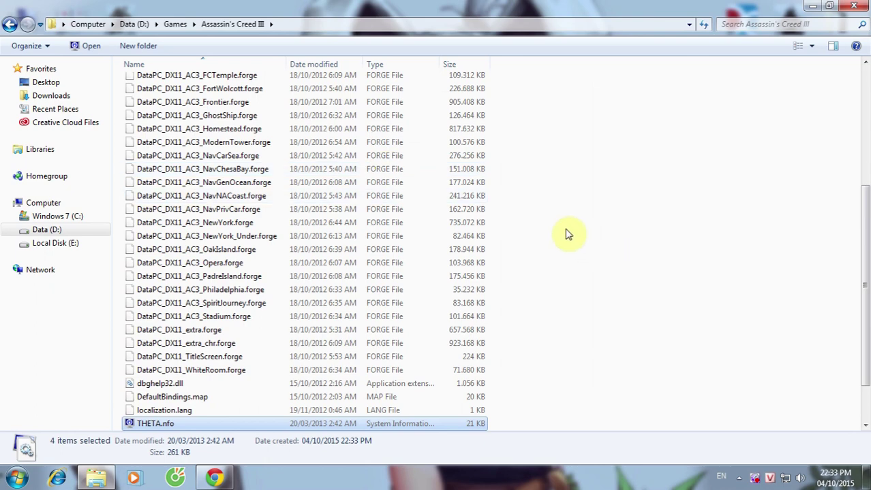
scroll(569, 235, down, 2)
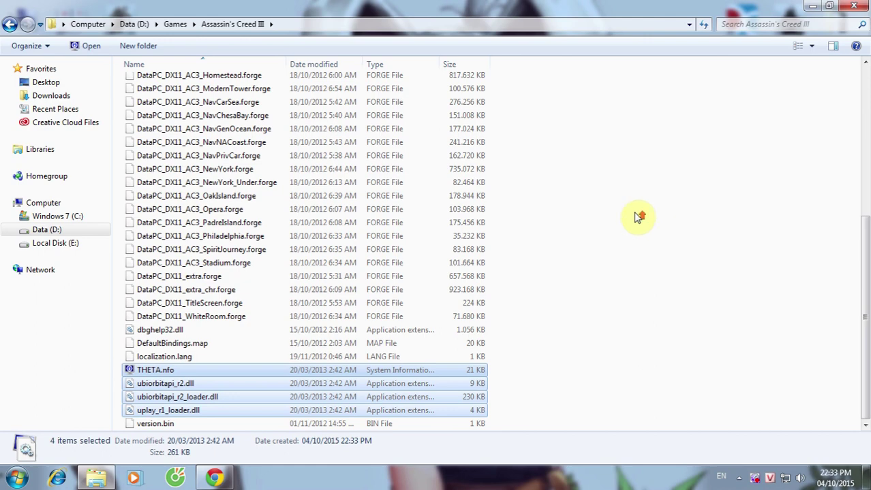
scroll(636, 216, up, 8)
click(633, 215)
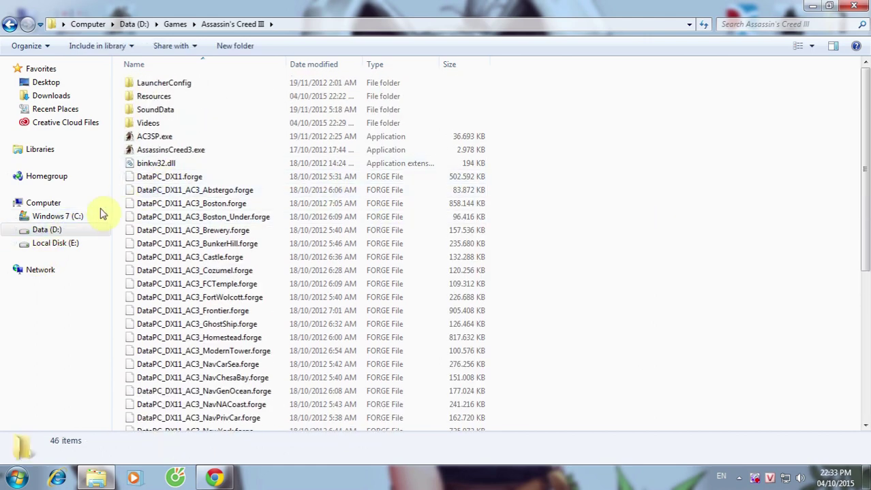
Look inside the Ubisoft folder in C:\Program Files (x86), then go back out of it.
click(73, 217)
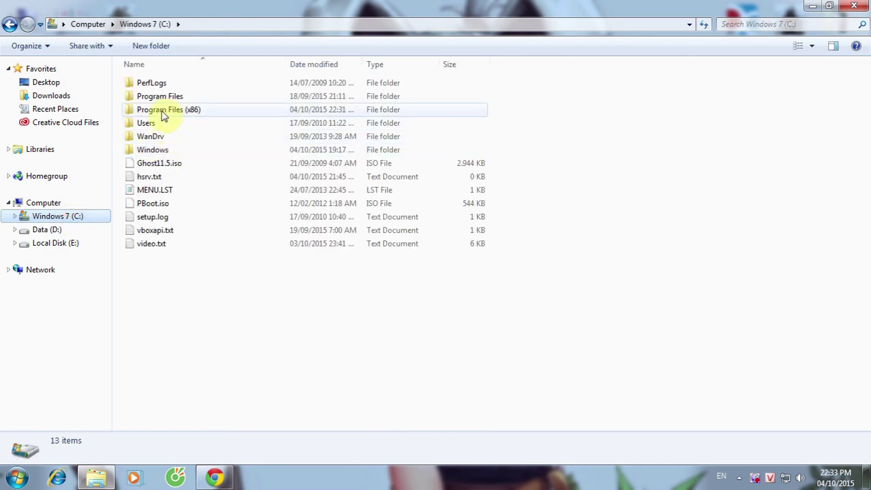
double_click(161, 110)
scroll(195, 233, down, 2)
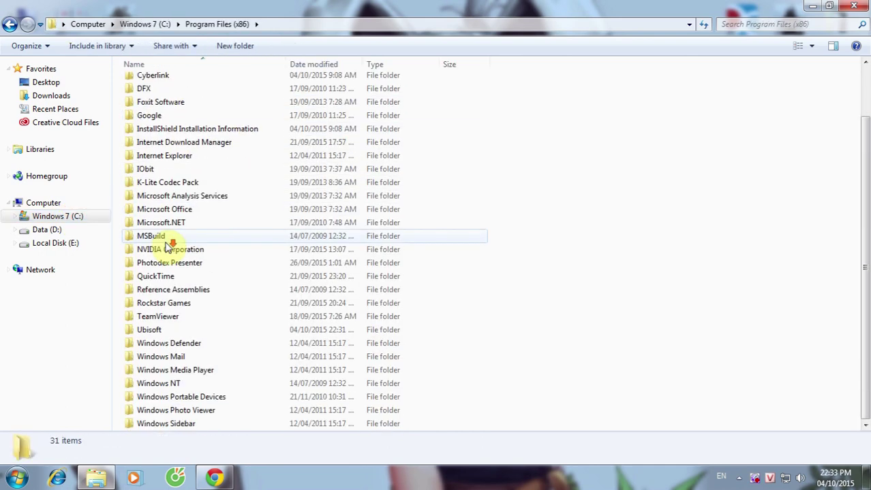
double_click(150, 331)
click(171, 86)
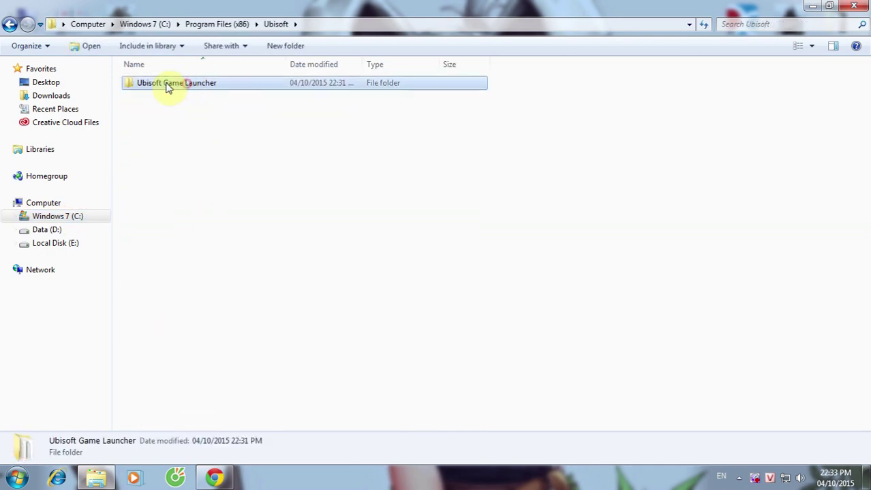
click(9, 24)
Return to the extracted game files in E:\Downloads\Games\Assassin's Creed 3\Assassin's Creed 3.
click(68, 244)
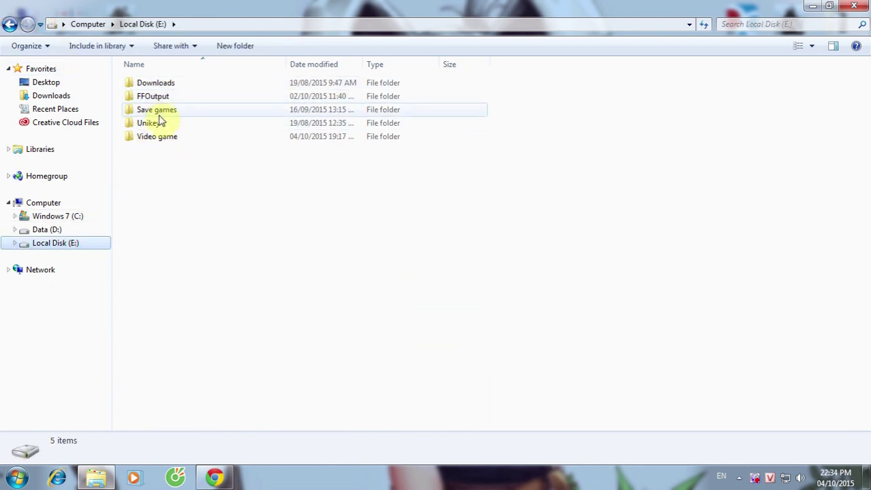
click(155, 85)
double_click(156, 110)
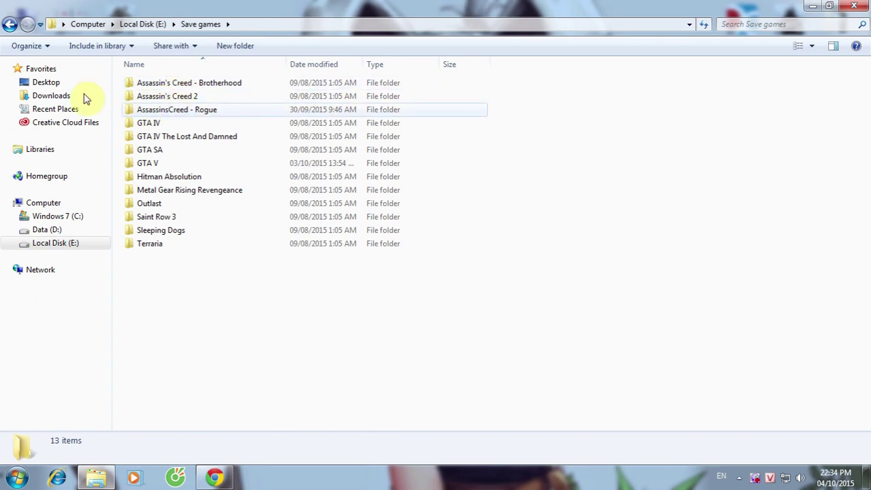
click(10, 24)
double_click(178, 85)
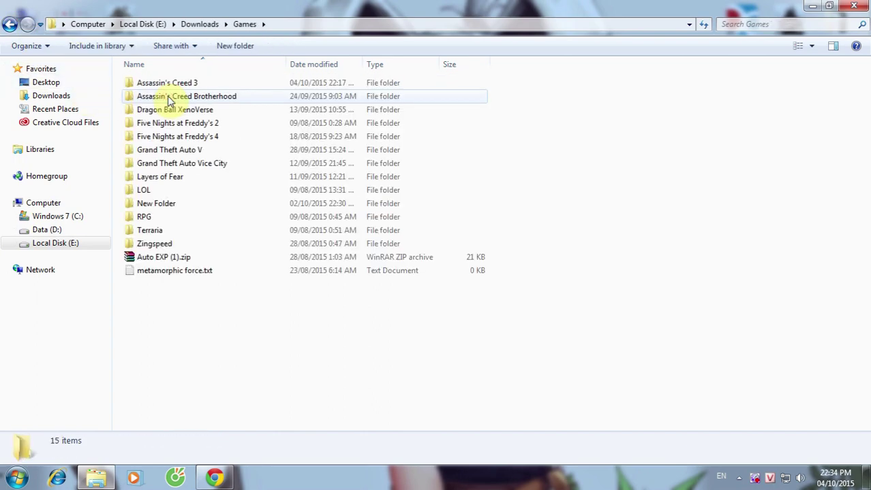
double_click(165, 84)
double_click(169, 84)
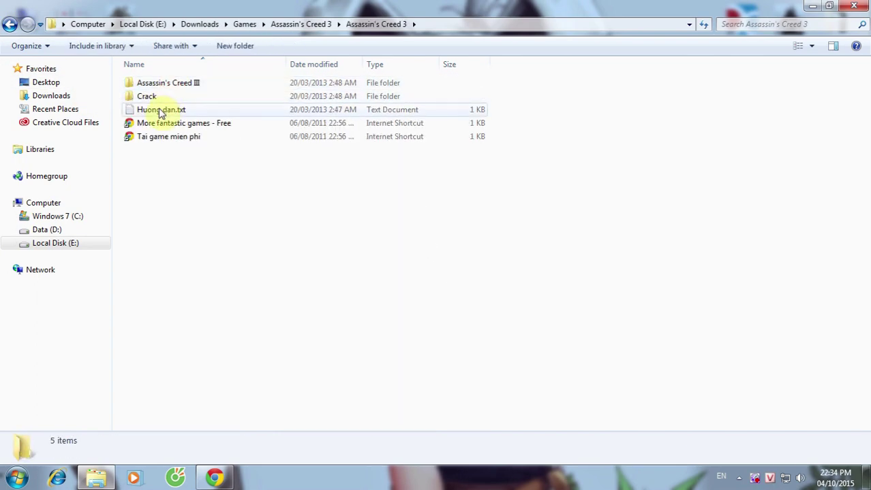
Reopen Huong dan.txt and review the instruction about removing the Ubisoft folder.
double_click(162, 110)
click(440, 196)
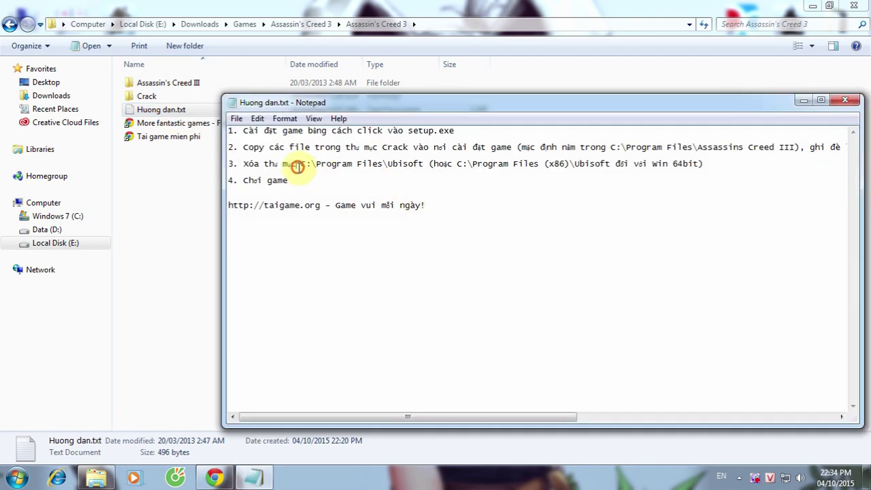
click(402, 164)
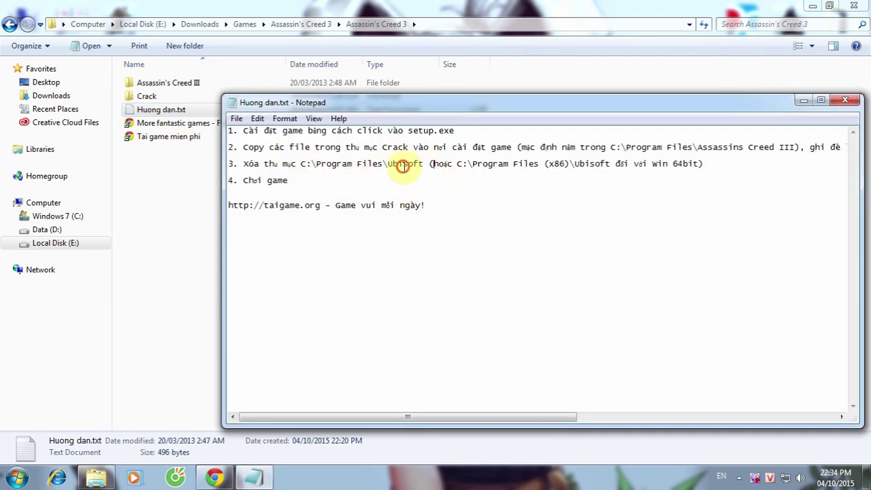
Check the Ubisoft folder paths in instruction 3 of Huong dan.txt, and close both the text file and the game folder window.
drag(387, 163, 695, 164)
click(713, 167)
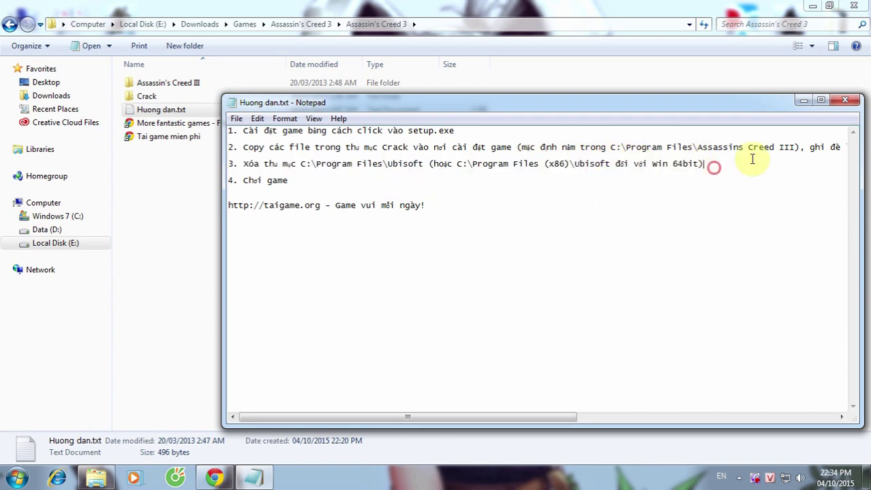
click(849, 102)
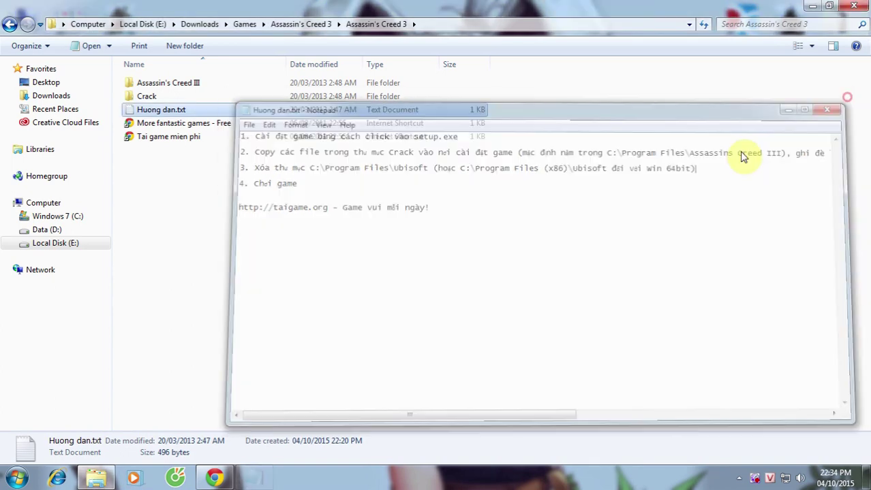
click(855, 6)
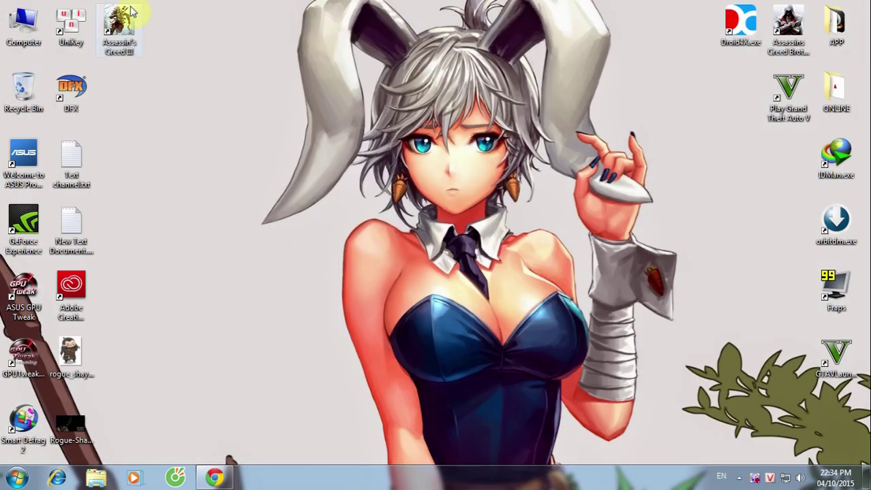
Launch Assassin's Creed III from the desktop shortcut and quit the Ubisoft Autopatch update.
click(130, 31)
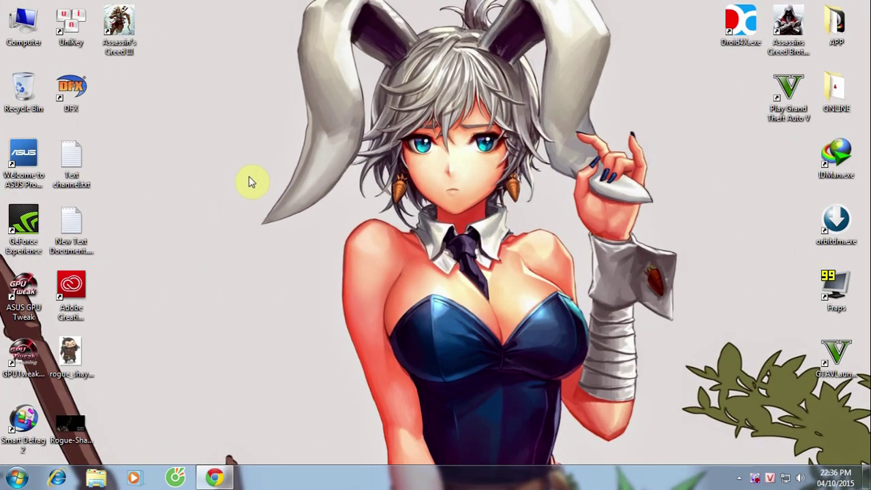
click(118, 30)
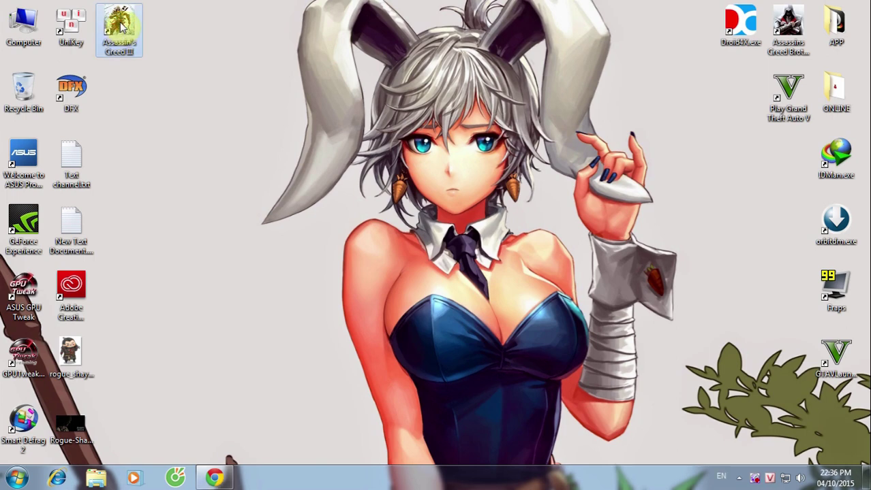
double_click(120, 27)
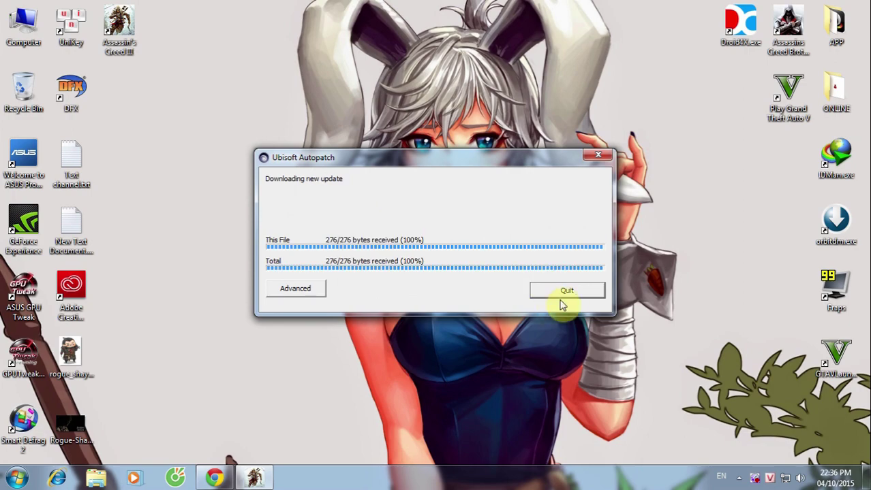
click(566, 291)
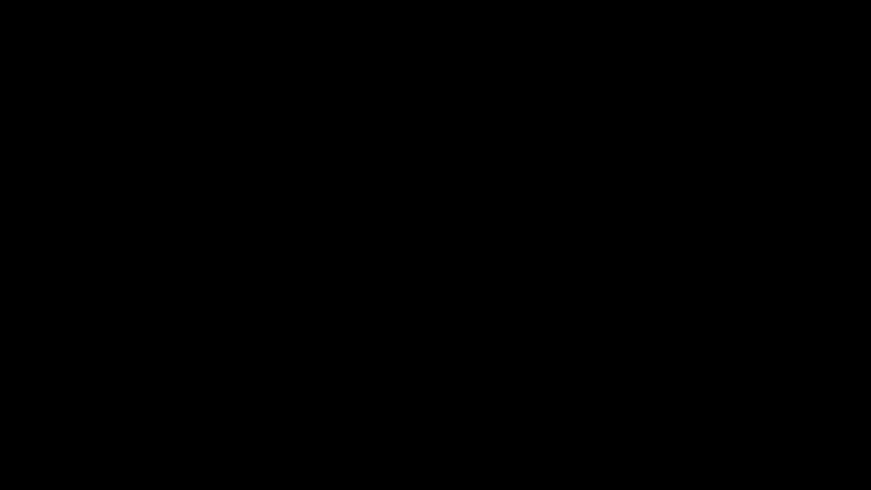